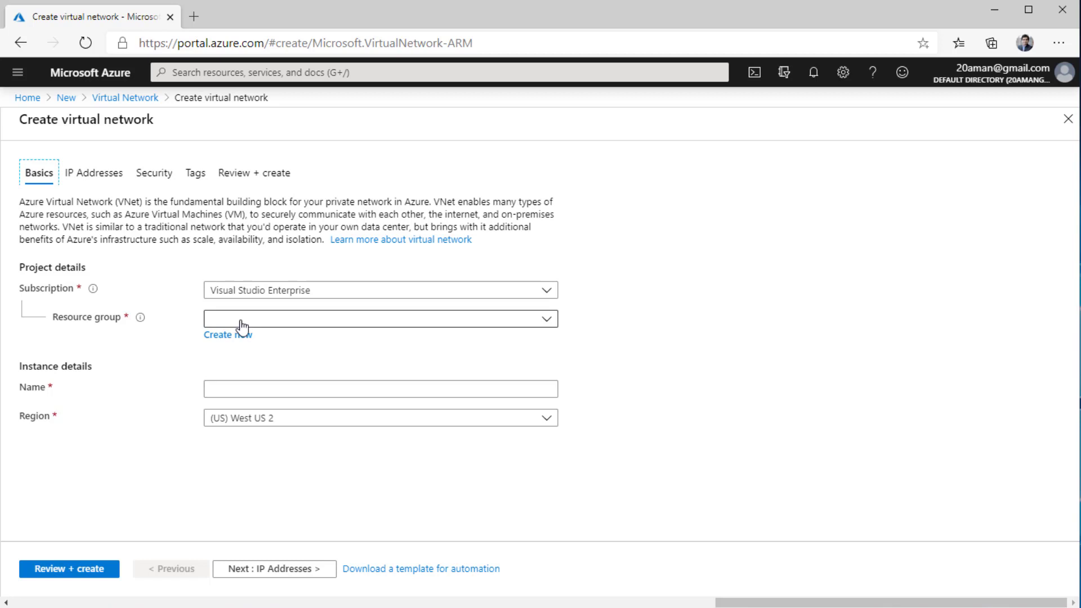
- Create a new resource group named RG-Finance-vNet-USE for the virtual network
{"action": "left_click", "coordinate": [231, 336]}
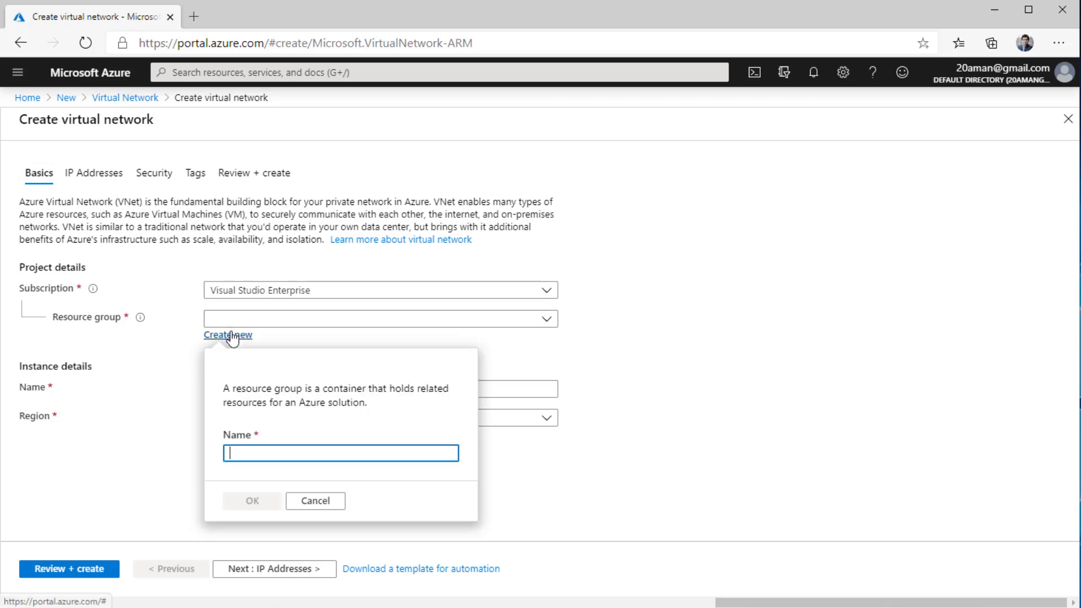
{"action": "type", "text": "Rg"}
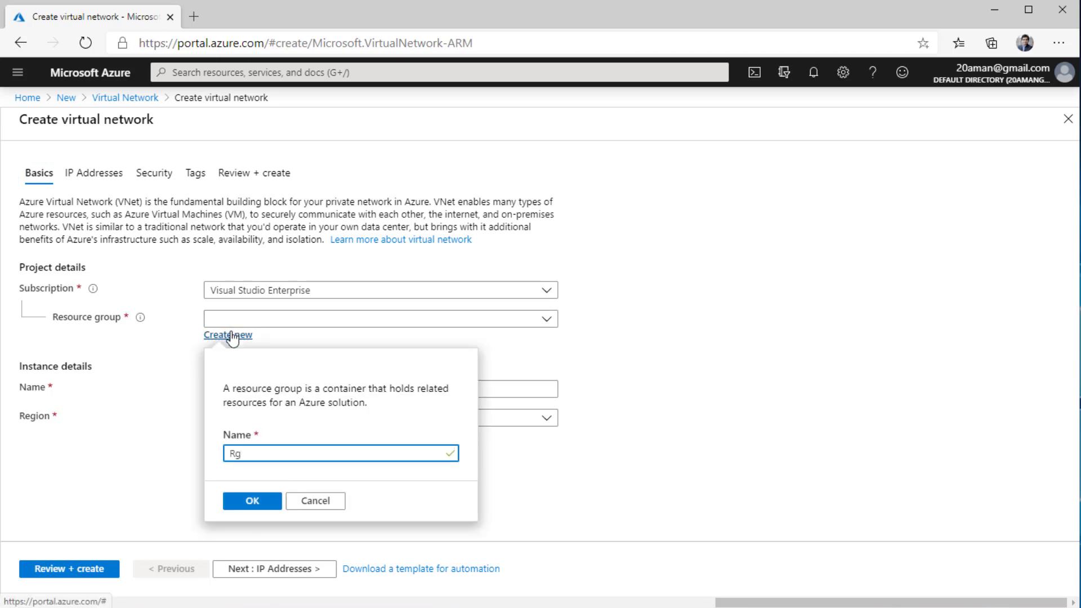
{"action": "key", "text": "BackSpace"}
{"action": "type", "text": "G-Finance-vNet-USE"}
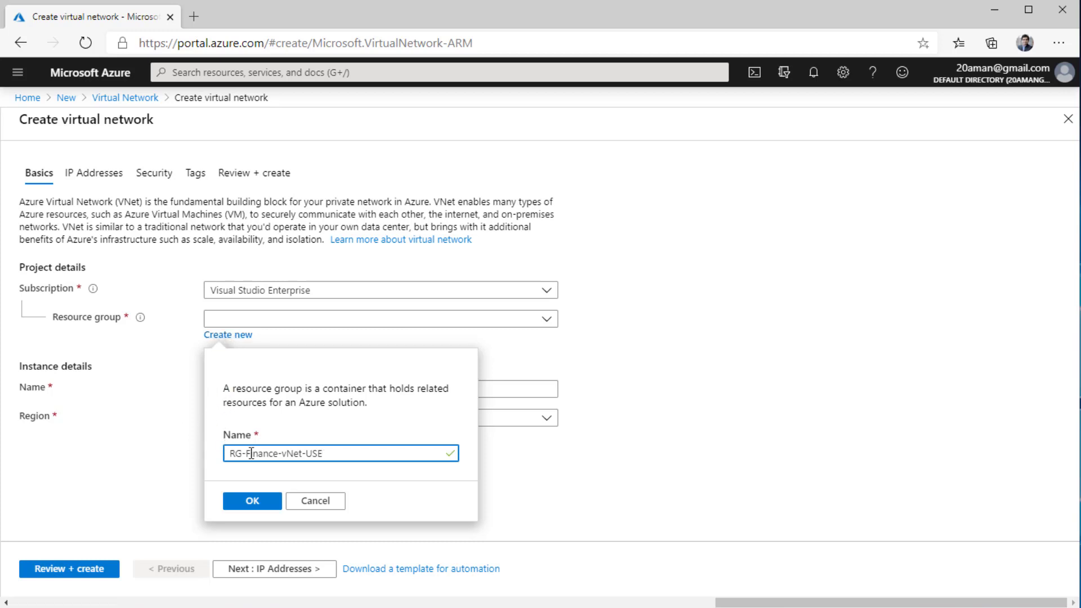
{"action": "left_click", "coordinate": [251, 501]}
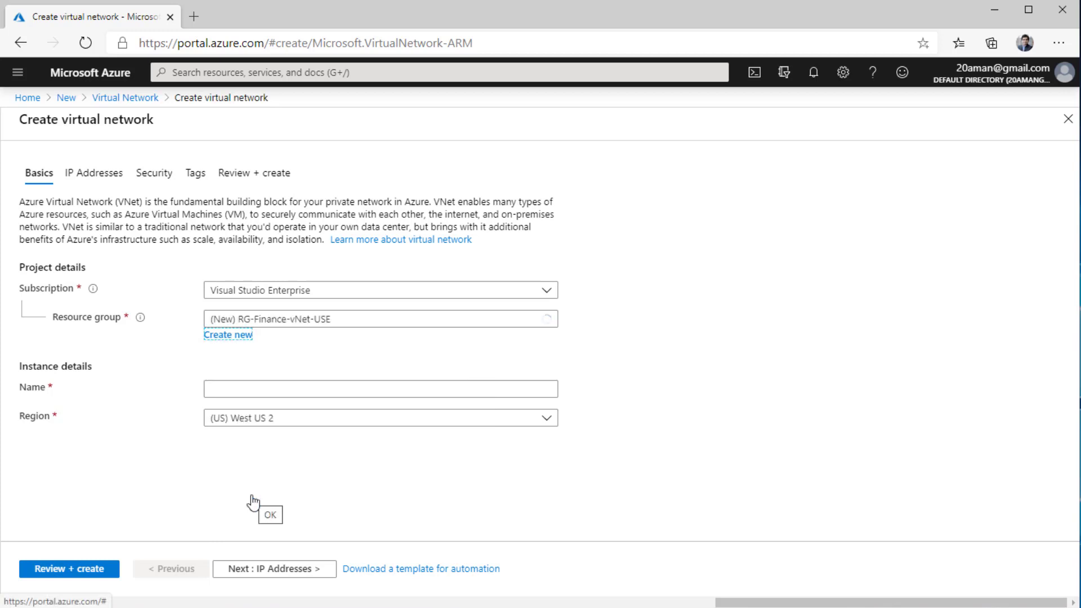
- Name the virtual network vNet-Finance-USE and set its region to (US) East US
{"action": "left_click", "coordinate": [223, 383]}
{"action": "type", "text": "v"}
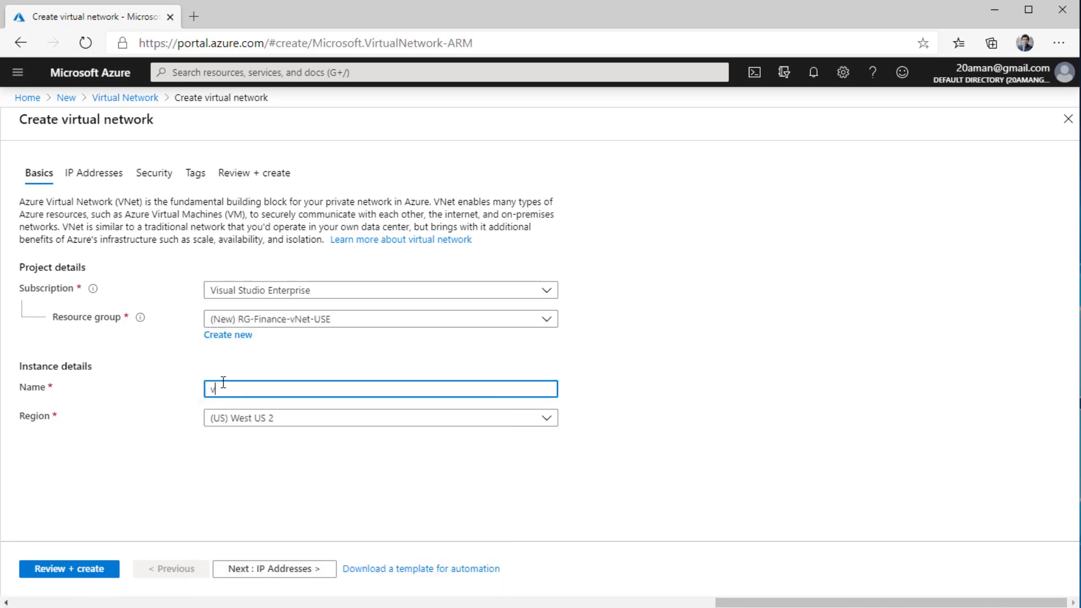
{"action": "type", "text": "Net-Finance-USE"}
{"action": "left_click", "coordinate": [221, 420]}
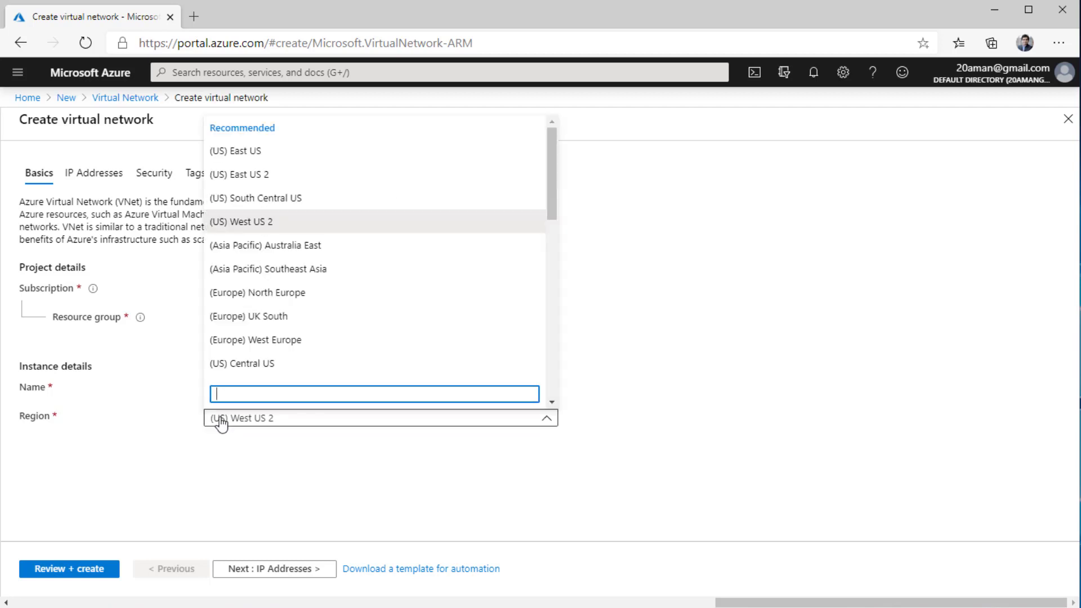
{"action": "left_click", "coordinate": [251, 152]}
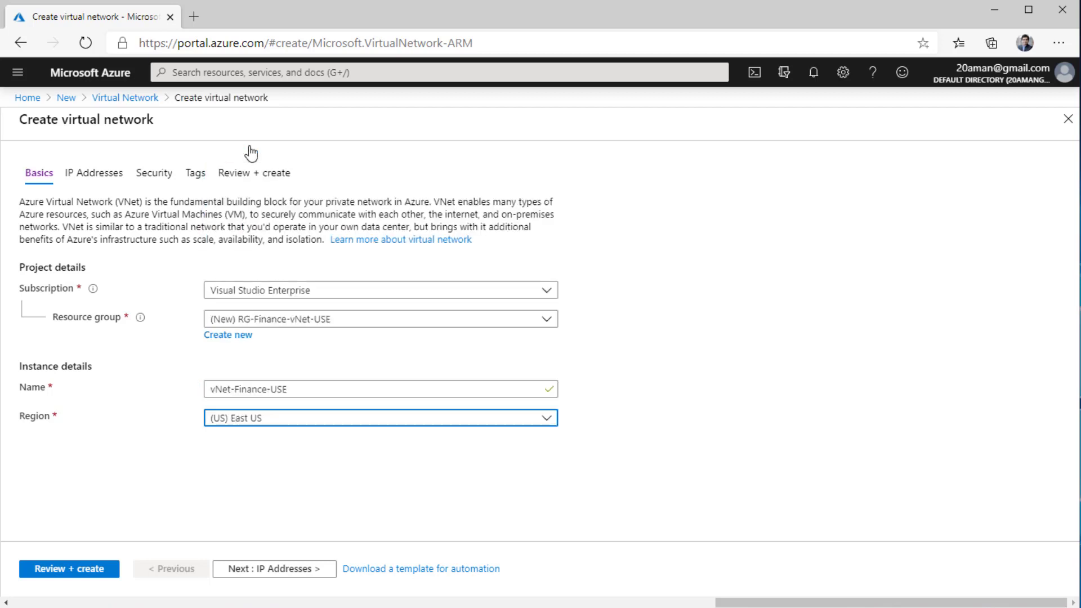
- Replace the virtual network's default IPv4 address space with 10.0.0.0/22
{"action": "left_click", "coordinate": [276, 570]}
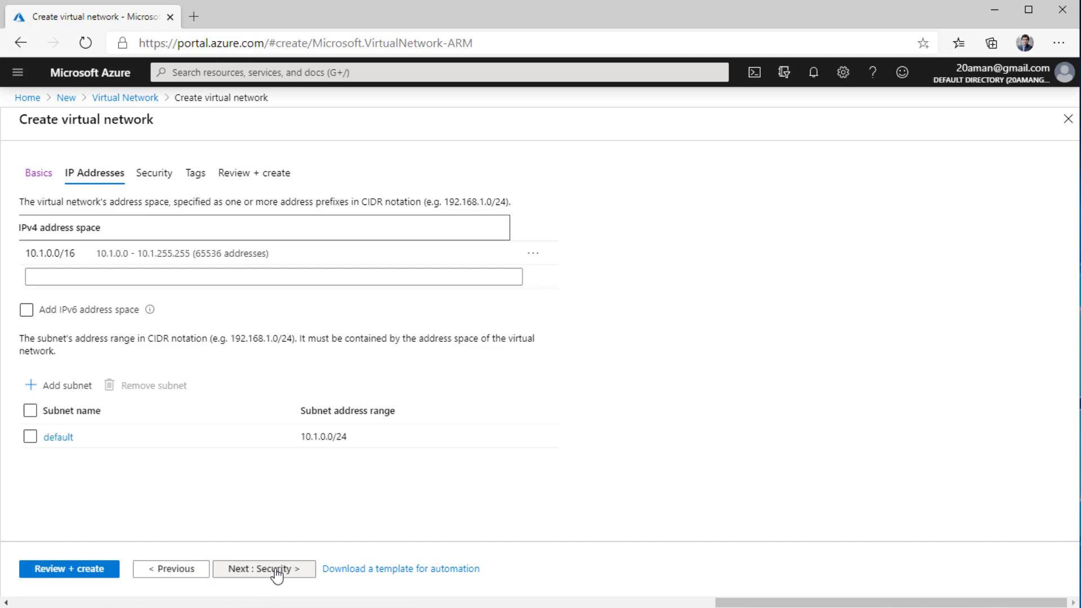
{"action": "left_click", "coordinate": [240, 251]}
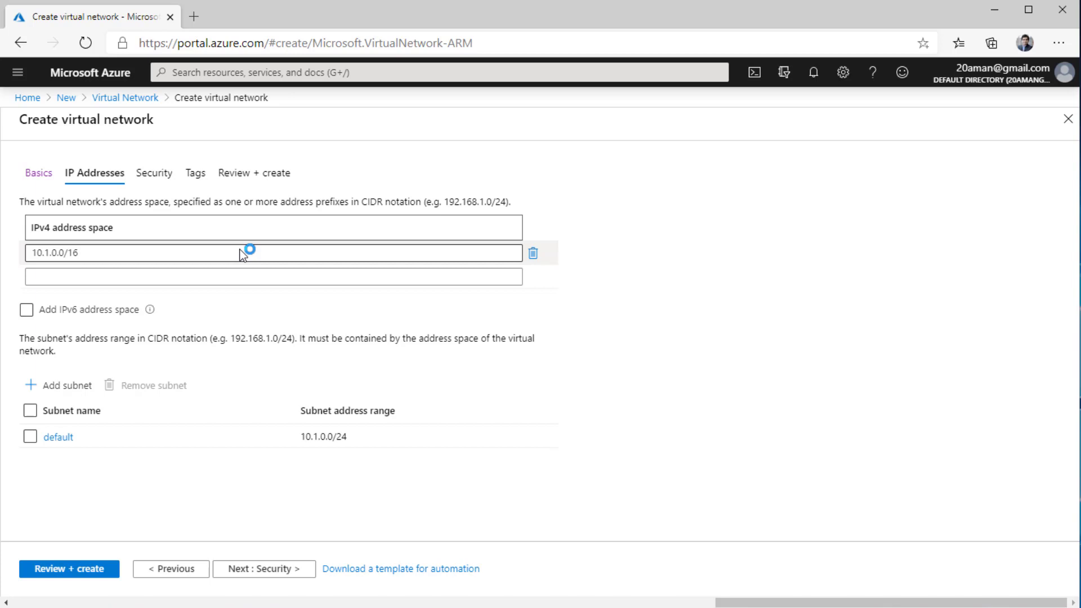
{"action": "left_click", "coordinate": [532, 254]}
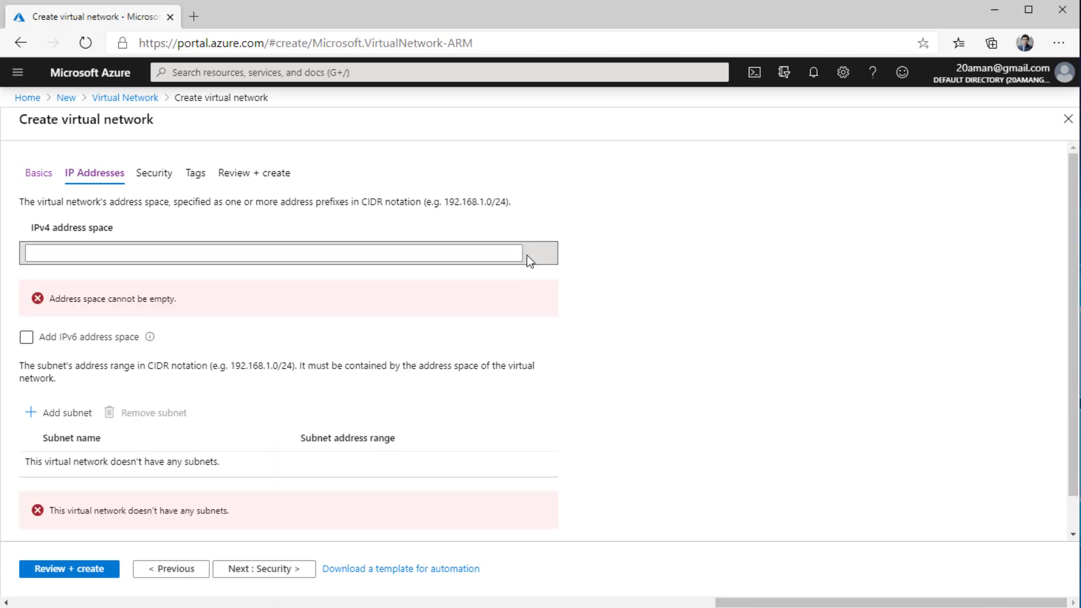
{"action": "left_click", "coordinate": [96, 255]}
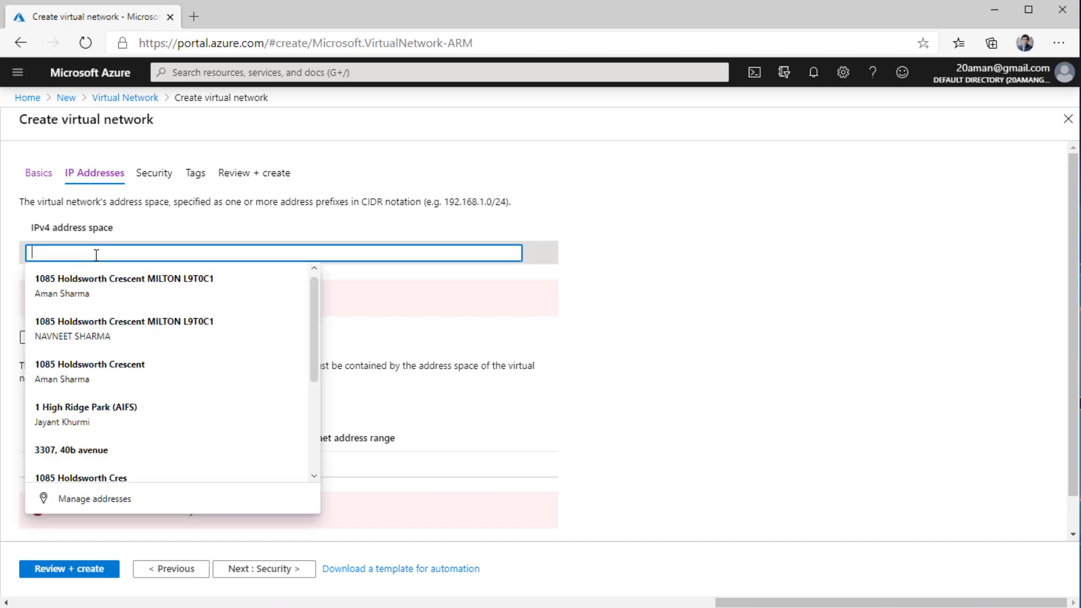
{"action": "type", "text": "10.0.0"}
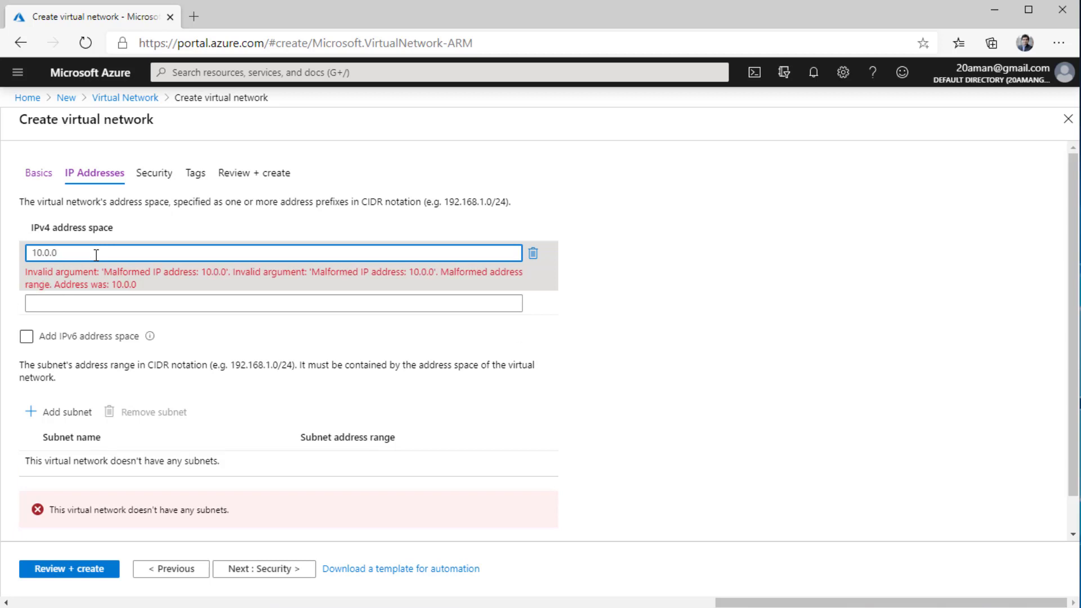
{"action": "type", "text": ".0"}
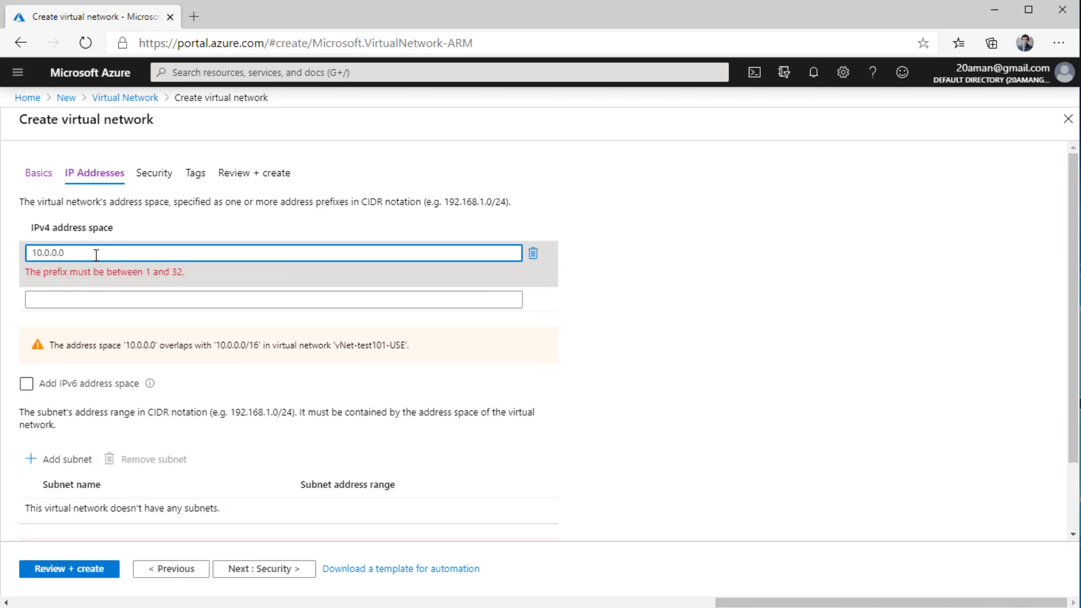
{"action": "type", "text": "/22"}
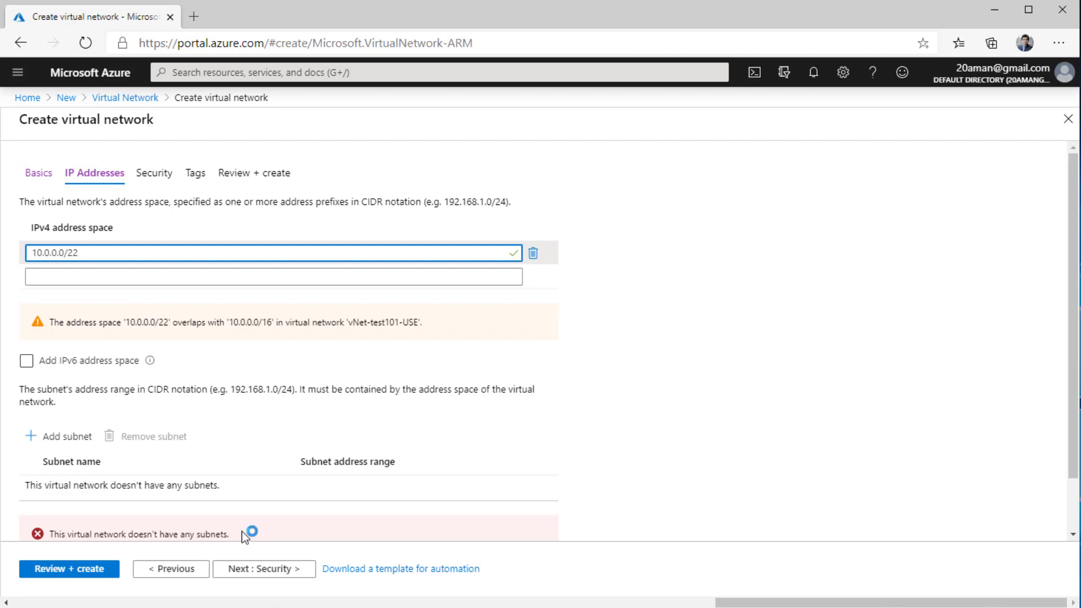
- Define a new subnet named backendSubnet with the address range 10.0.0.0/24
{"action": "left_click", "coordinate": [72, 440]}
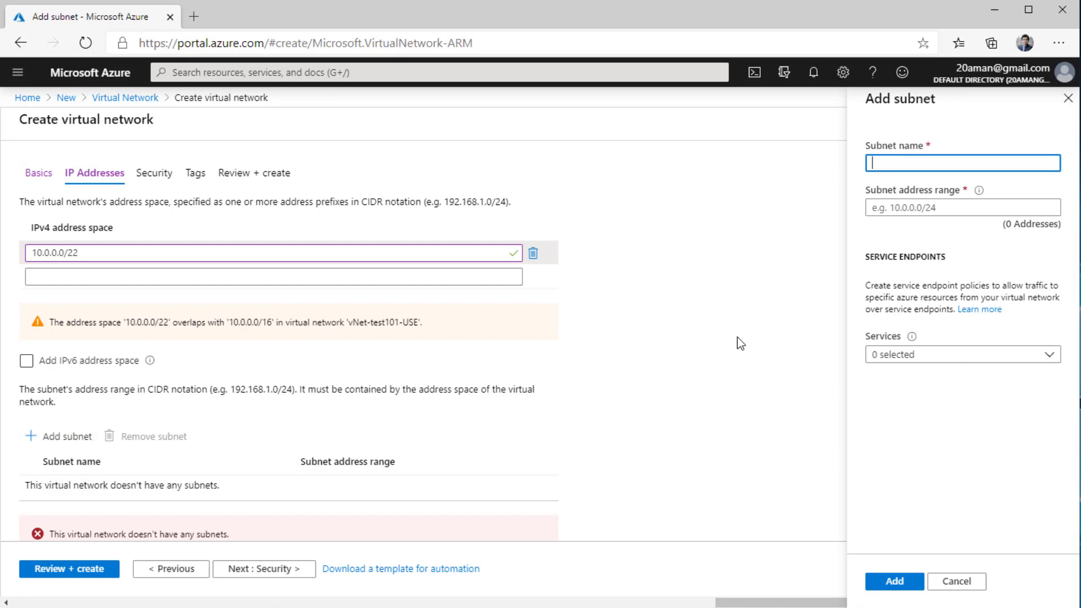
{"action": "type", "text": "backendSubnet"}
{"action": "left_click", "coordinate": [895, 207]}
{"action": "type", "text": "1"}
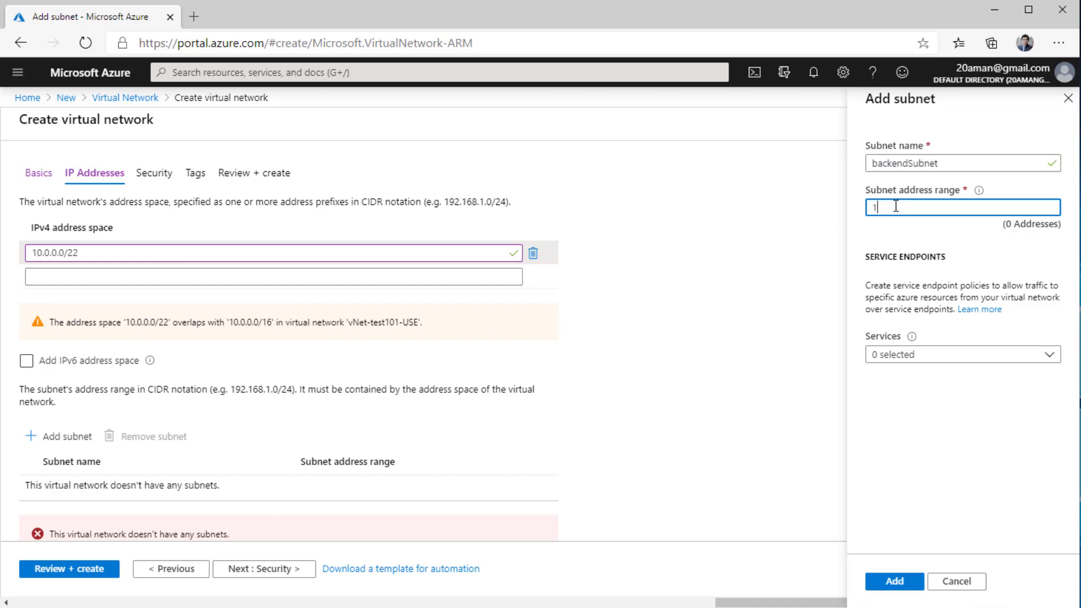
{"action": "type", "text": "0.0.0.0/24"}
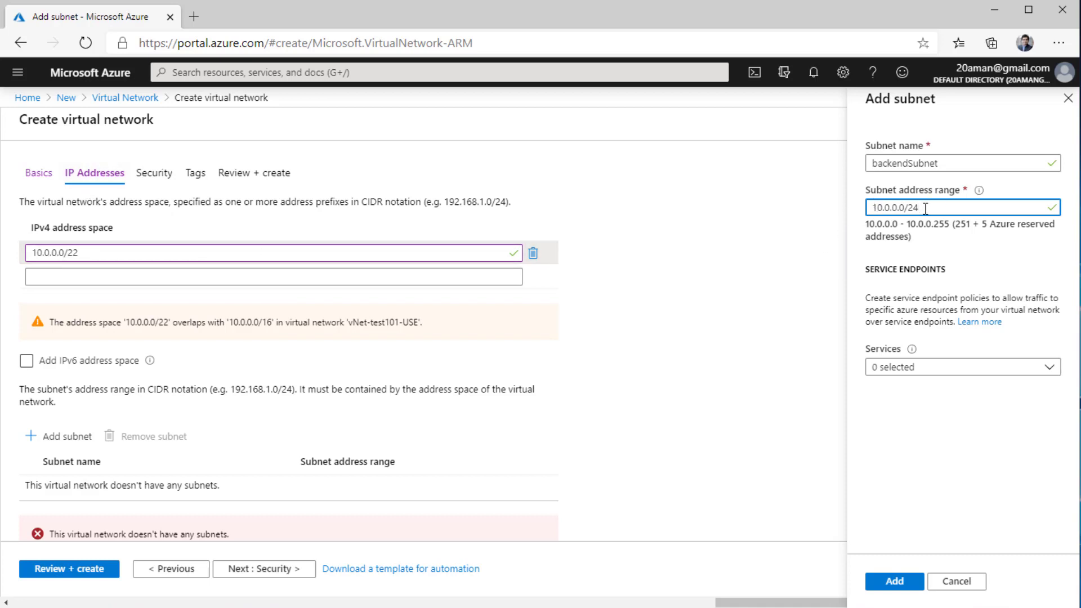
- Try the address ranges 10.0.0.0/20 and 11.0.0.0/24 for backendSubnet and restore 10.0.0.0/24
{"action": "key", "text": "BackSpace"}
{"action": "type", "text": "0"}
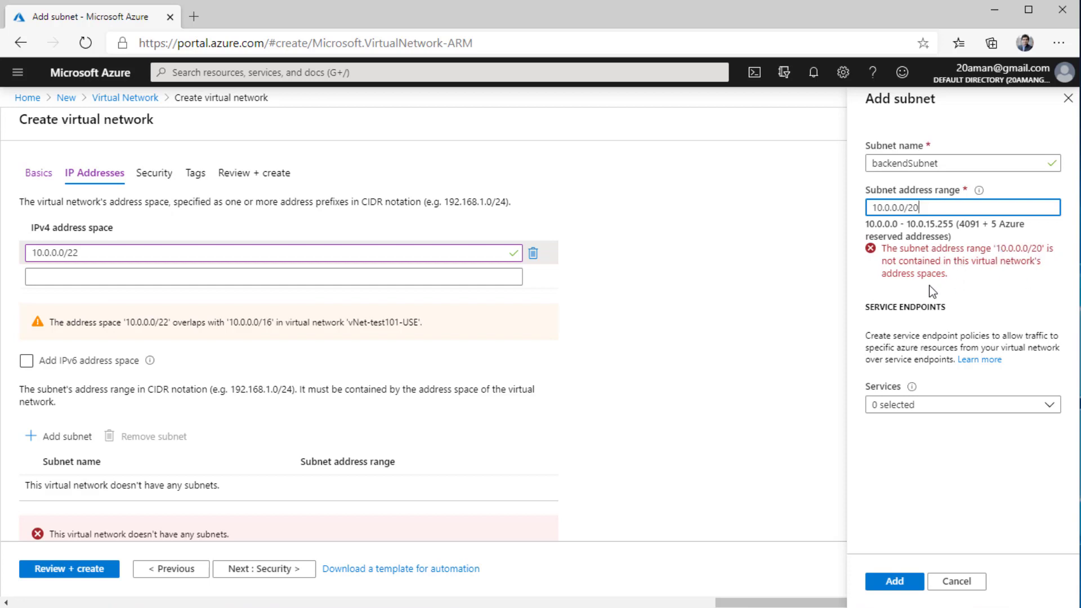
{"action": "key", "text": "BackSpace"}
{"action": "type", "text": "4"}
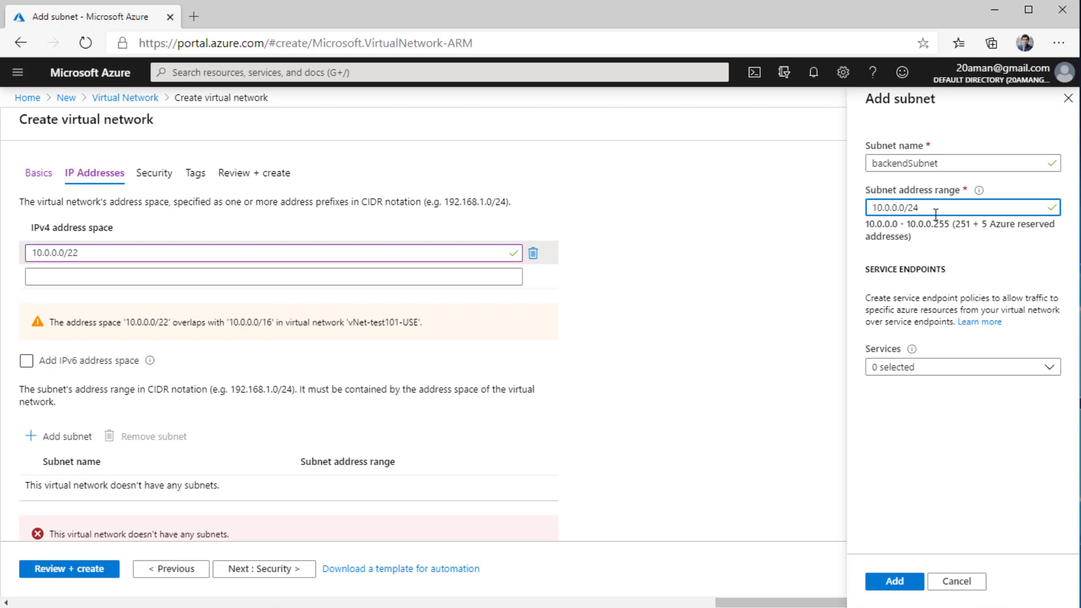
{"action": "key", "text": "BackSpace"}
{"action": "type", "text": "1"}
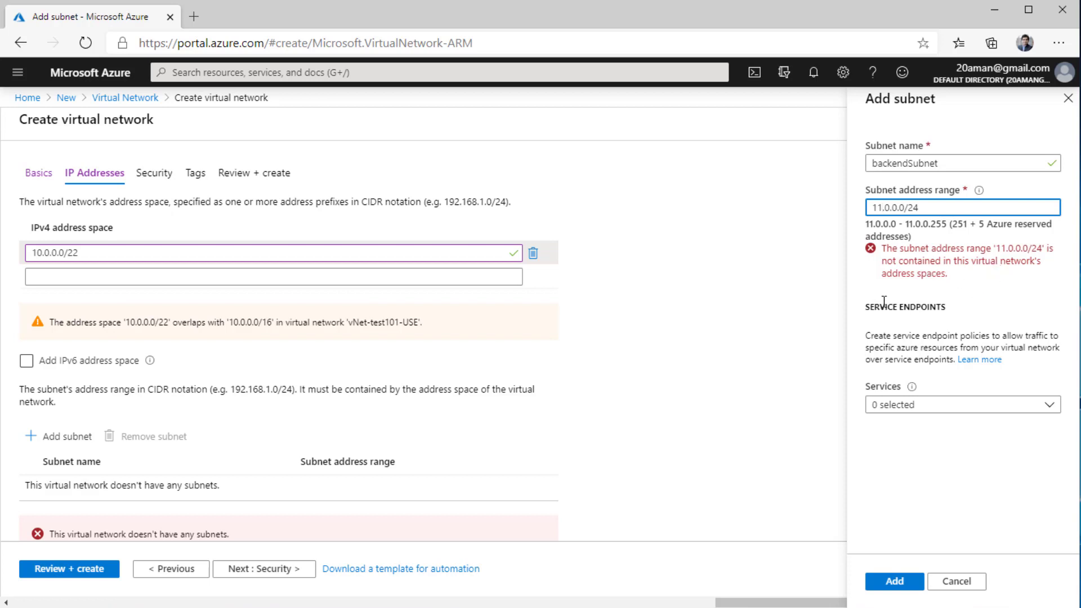
{"action": "key", "text": "BackSpace"}
{"action": "type", "text": "0"}
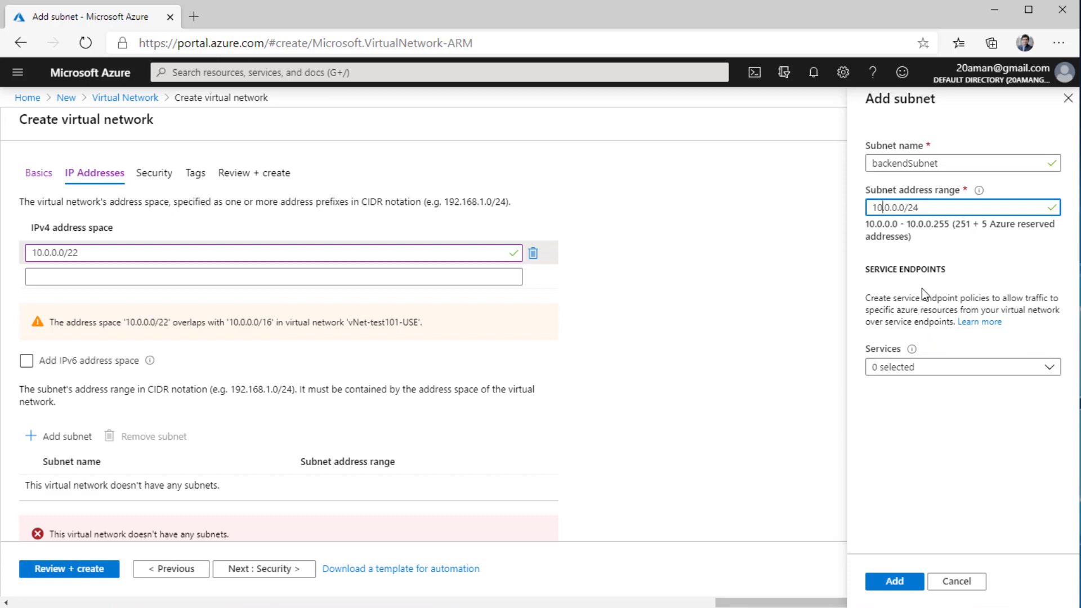
- Save backendSubnet and add a second subnet named businessSubnet with the address range 10.0.1.0/24
{"action": "left_click", "coordinate": [894, 580]}
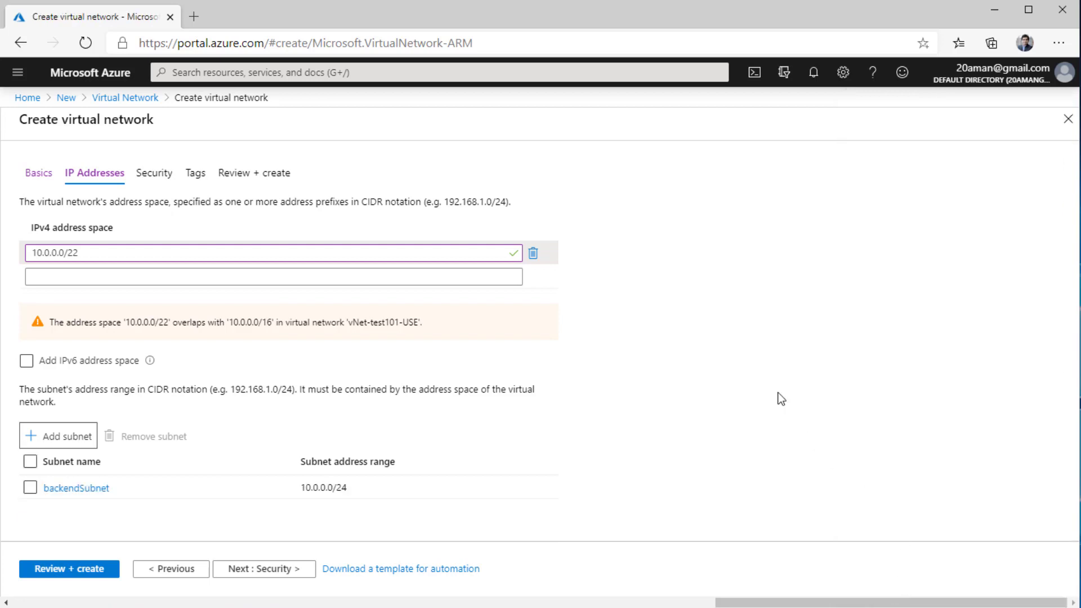
{"action": "left_click", "coordinate": [60, 439]}
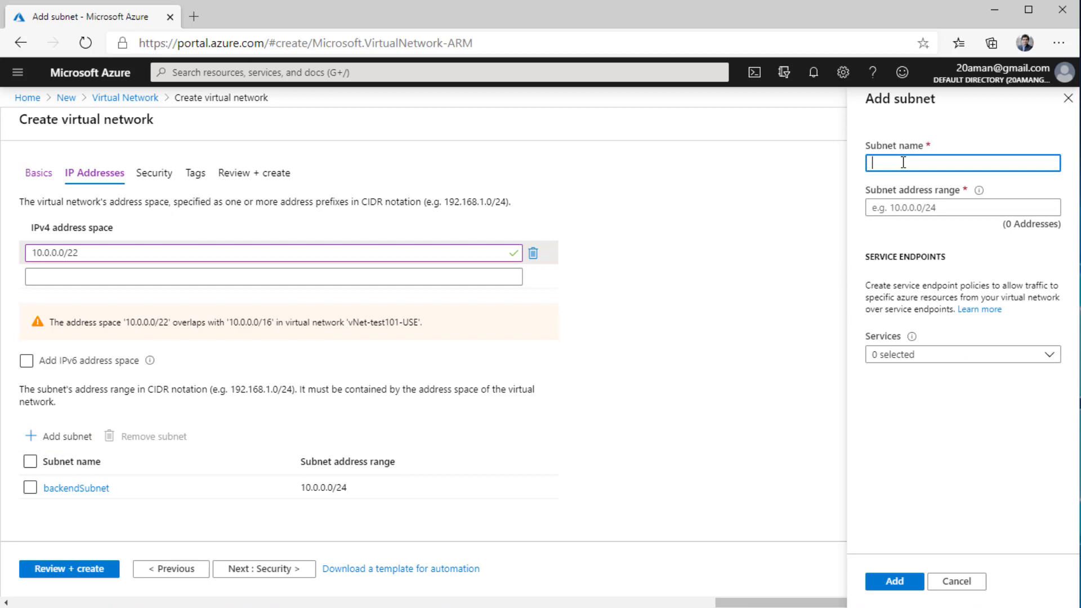
{"action": "type", "text": "businessSubnet"}
{"action": "key", "text": "Tab"}
{"action": "type", "text": "10."}
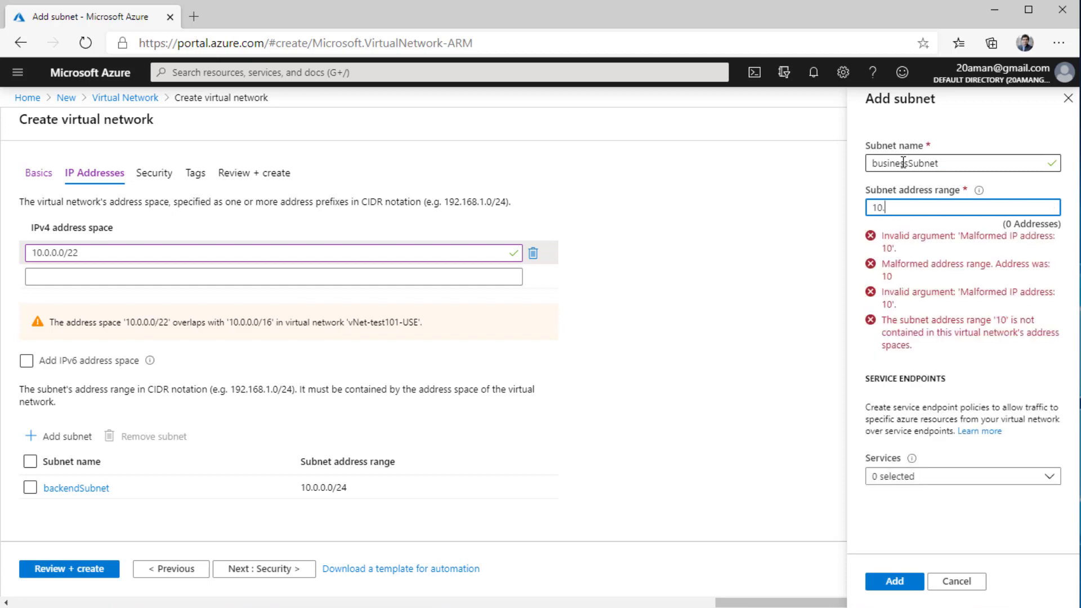
{"action": "type", "text": "0.1.0/24"}
{"action": "left_click", "coordinate": [900, 581]}
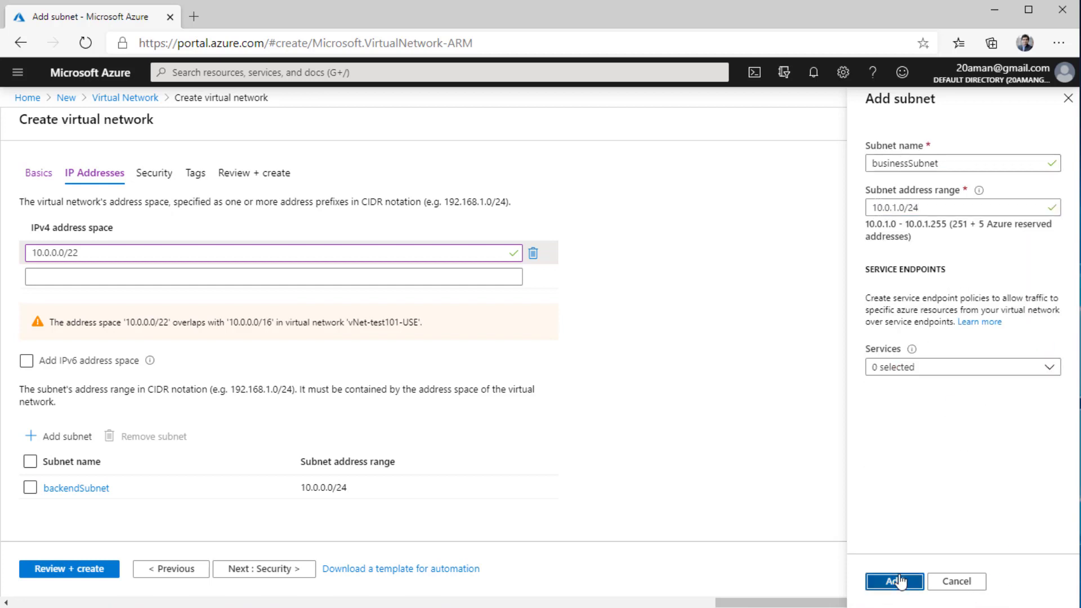
- Add a third subnet named frontEndSubnet with the address range 10.0.2.0/24
{"action": "left_click", "coordinate": [47, 436]}
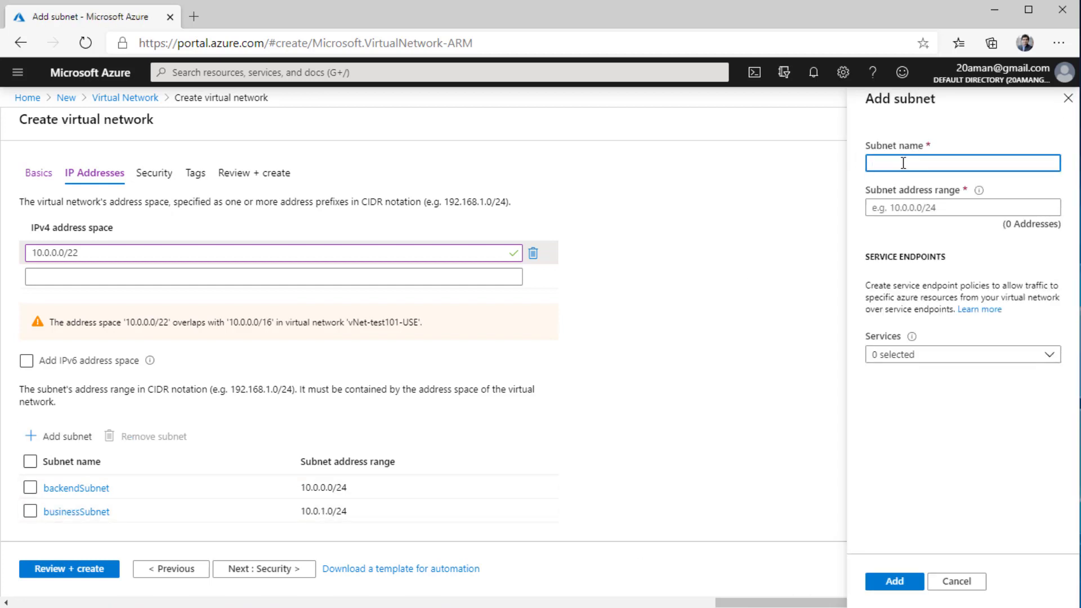
{"action": "type", "text": "frontEndSubnet"}
{"action": "key", "text": "Tab"}
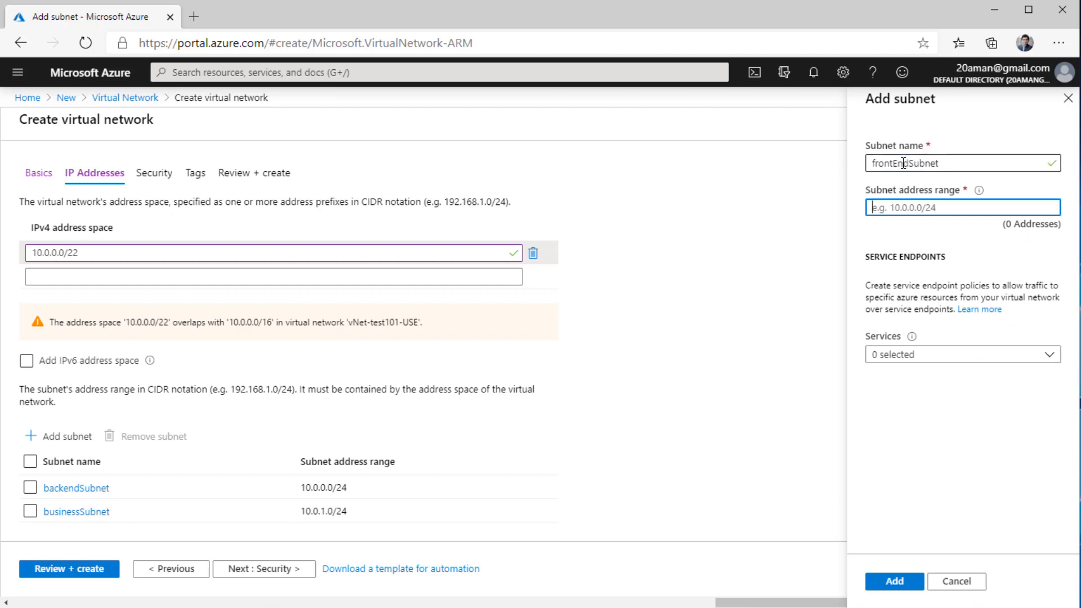
{"action": "type", "text": "10.0.2.0/24"}
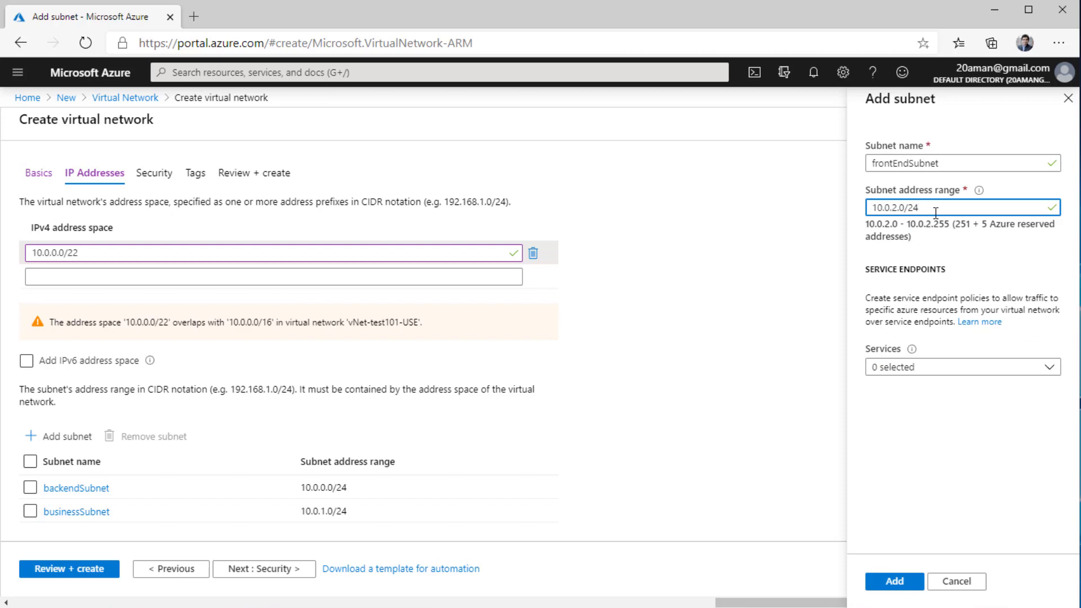
{"action": "left_click", "coordinate": [900, 580]}
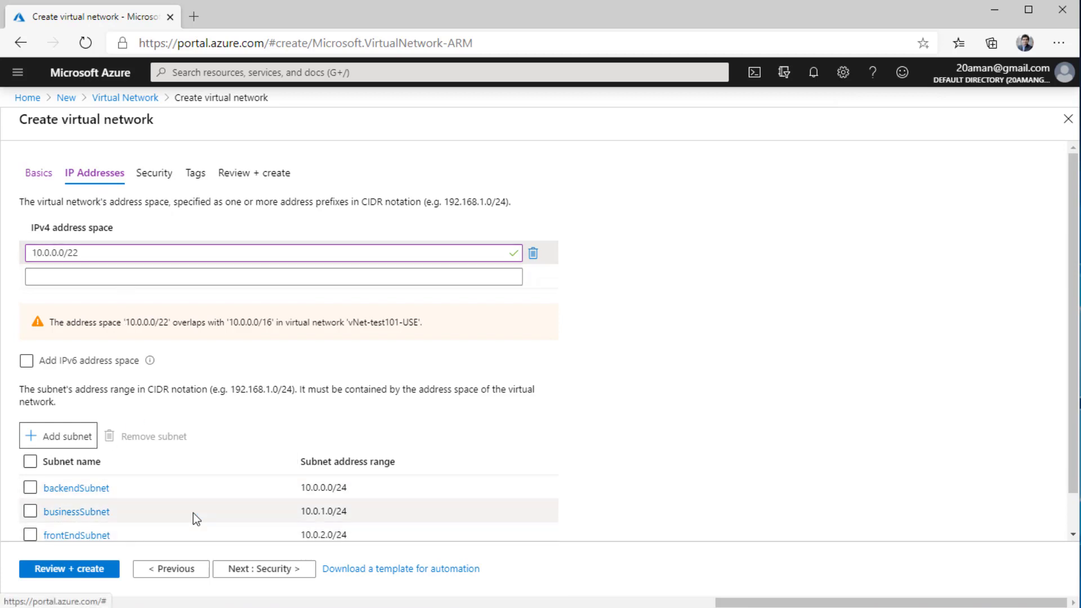
- Proceed to the virtual network's security settings and read the descriptions of DDoS protection and Firewall
{"action": "left_click", "coordinate": [259, 570]}
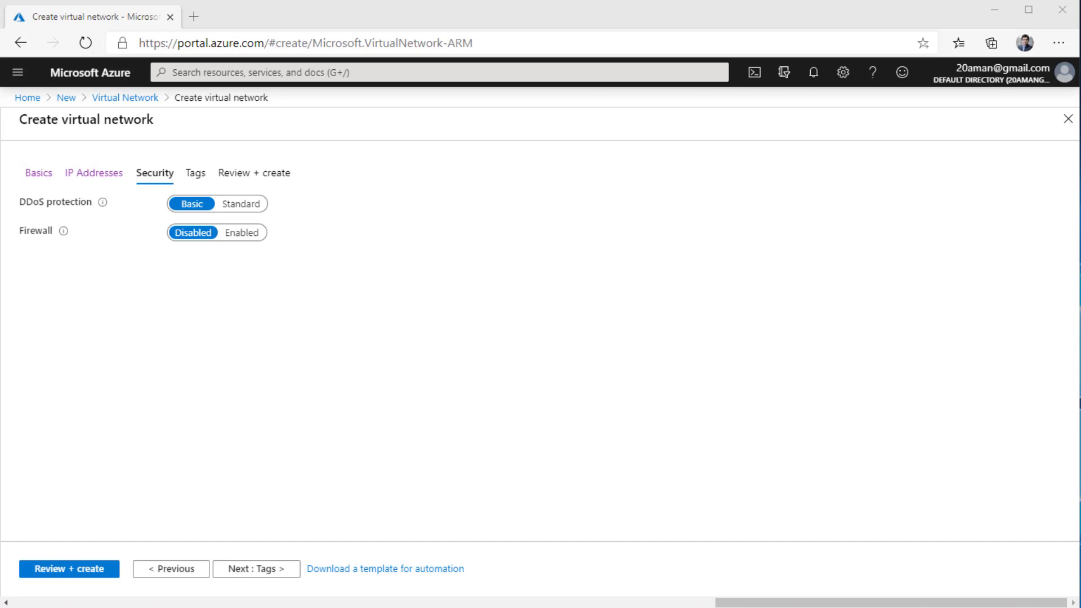
{"action": "left_click", "coordinate": [102, 203]}
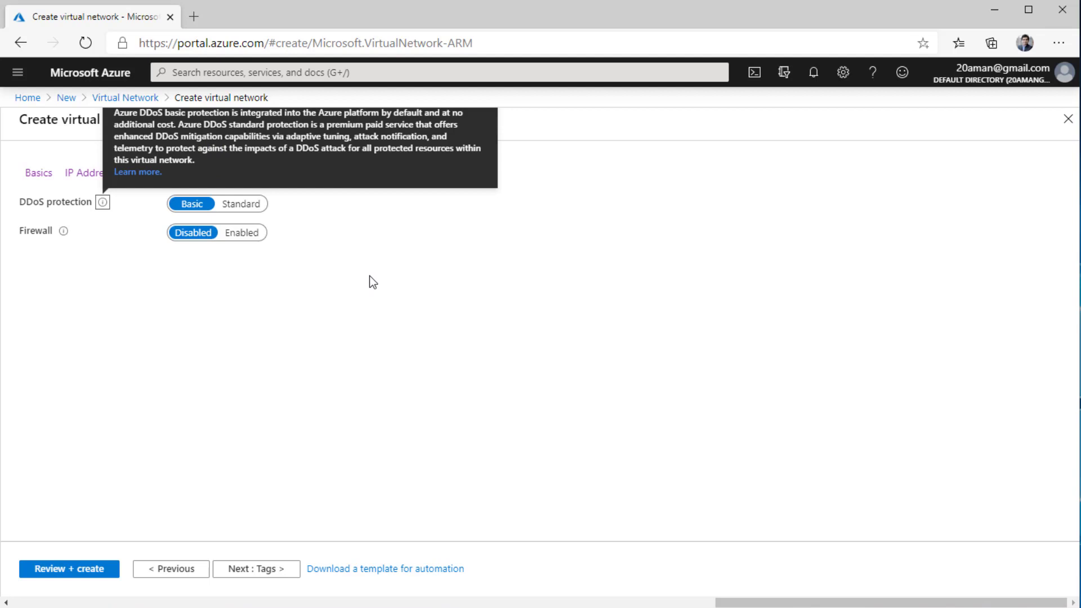
{"action": "left_click", "coordinate": [305, 326]}
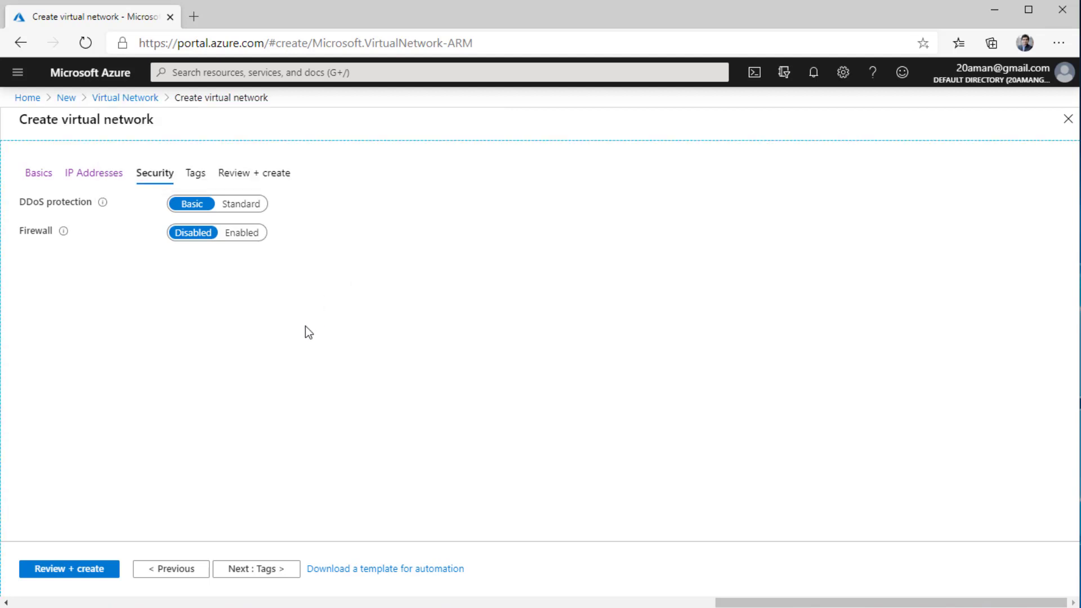
{"action": "left_click", "coordinate": [64, 233]}
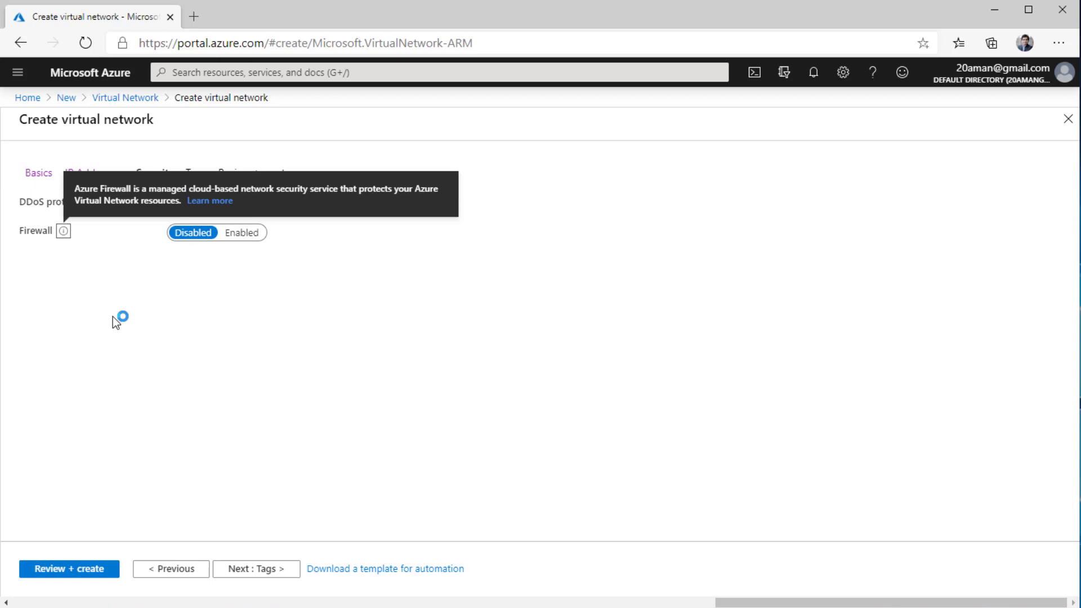
- Enable the firewall to preview its required settings and set it back to disabled
{"action": "left_click", "coordinate": [237, 233]}
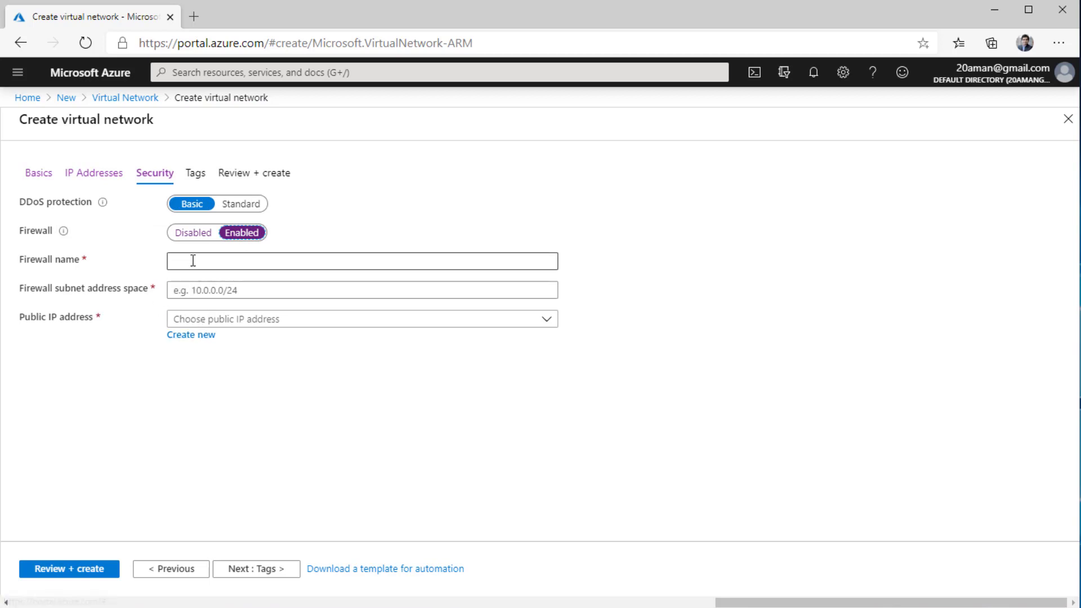
{"action": "left_click", "coordinate": [192, 233]}
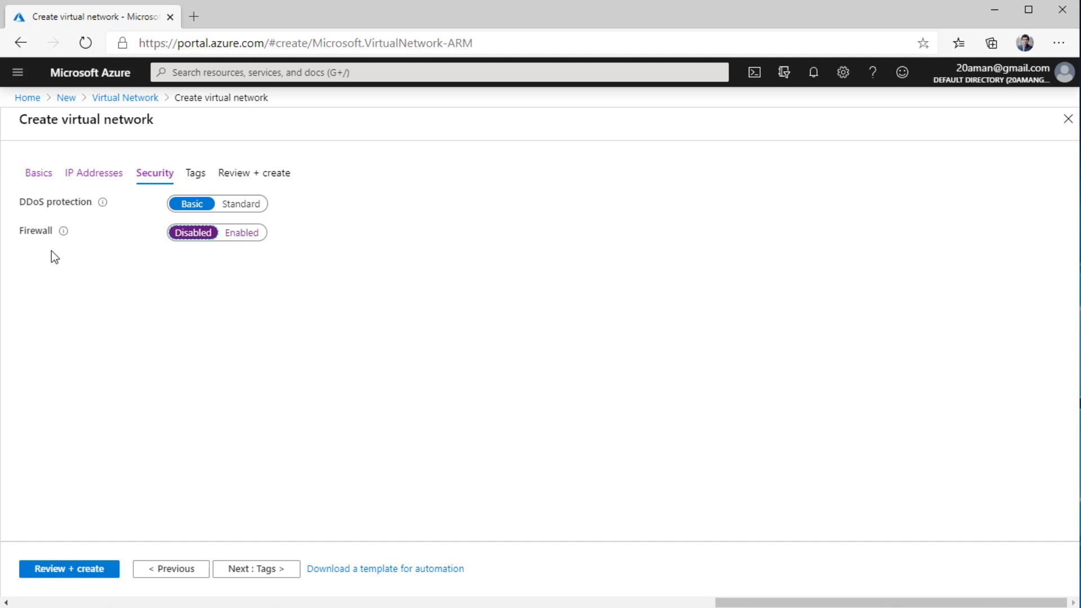
- Proceed to the virtual network's tags and add a tag named Department with the value Finance
{"action": "left_click", "coordinate": [189, 348]}
{"action": "left_click", "coordinate": [254, 569]}
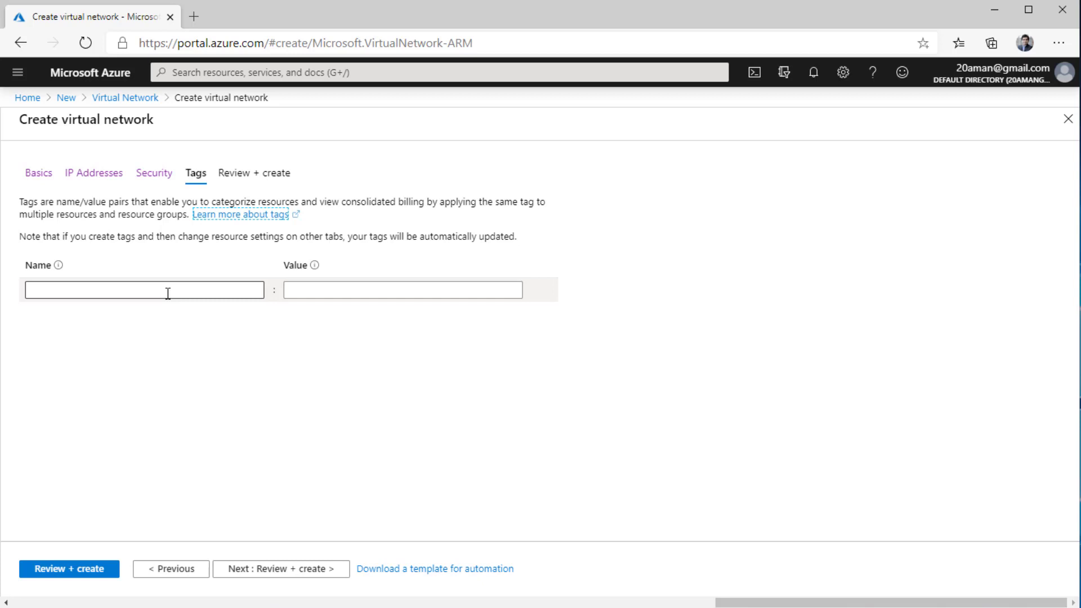
{"action": "left_click", "coordinate": [167, 291]}
{"action": "type", "text": "D"}
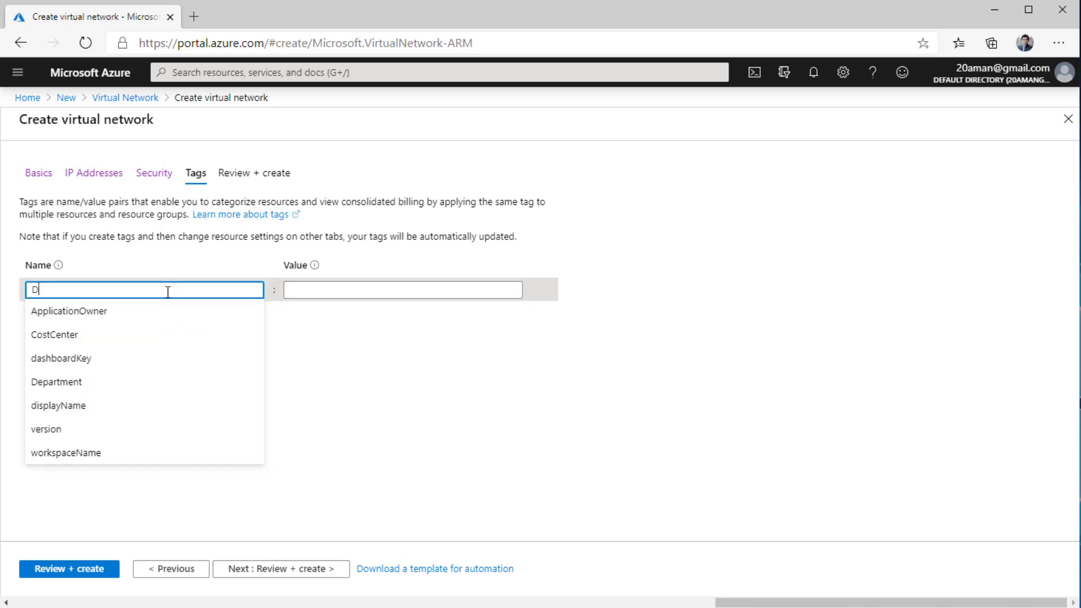
{"action": "type", "text": "epartment"}
{"action": "key", "text": "Tab"}
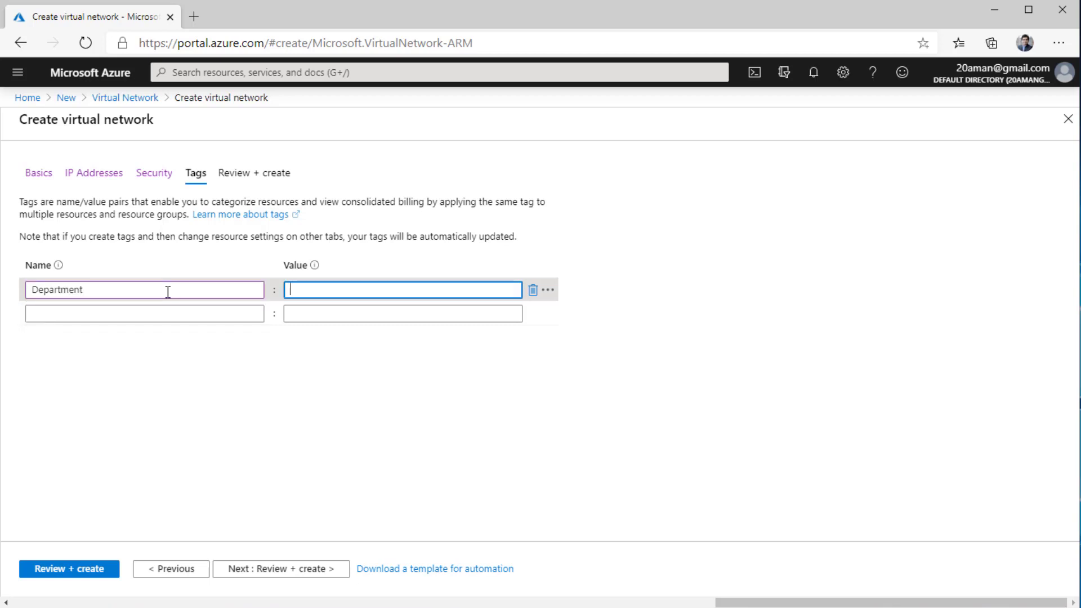
{"action": "type", "text": "Finance"}
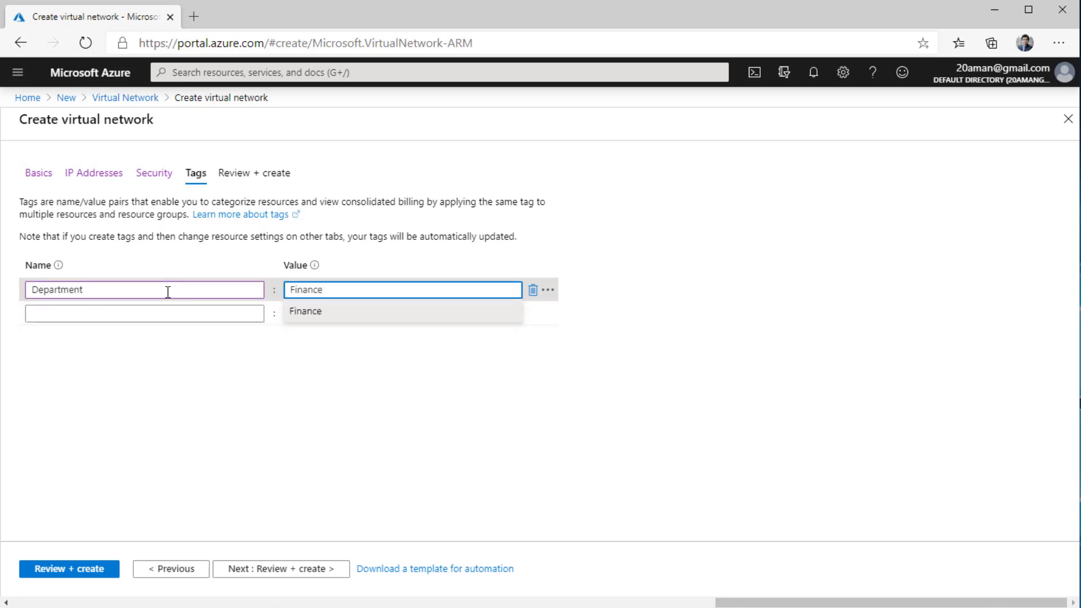
{"action": "left_click", "coordinate": [327, 318]}
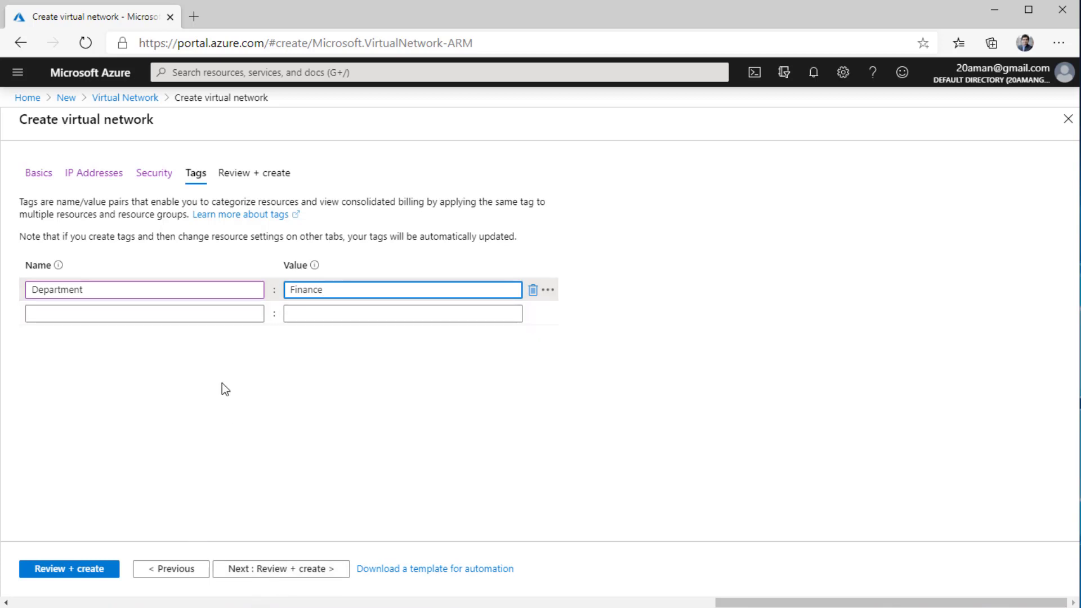
- Validate the virtual network configuration, review its summary and create the network
{"action": "left_click", "coordinate": [261, 572]}
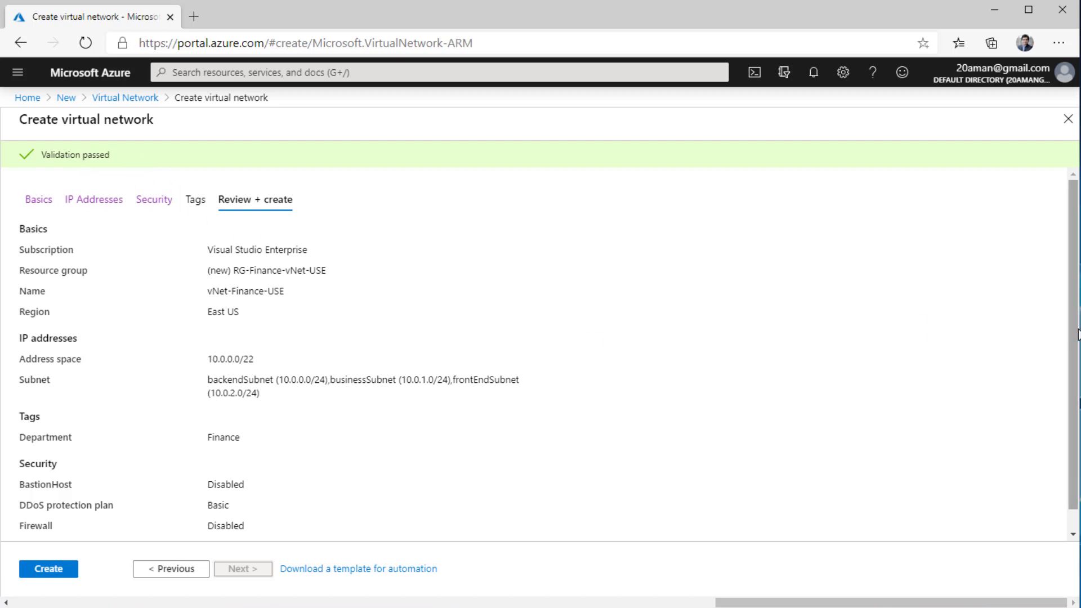
{"action": "scroll", "coordinate": [1075, 366], "scroll_direction": "down", "scroll_amount": 1}
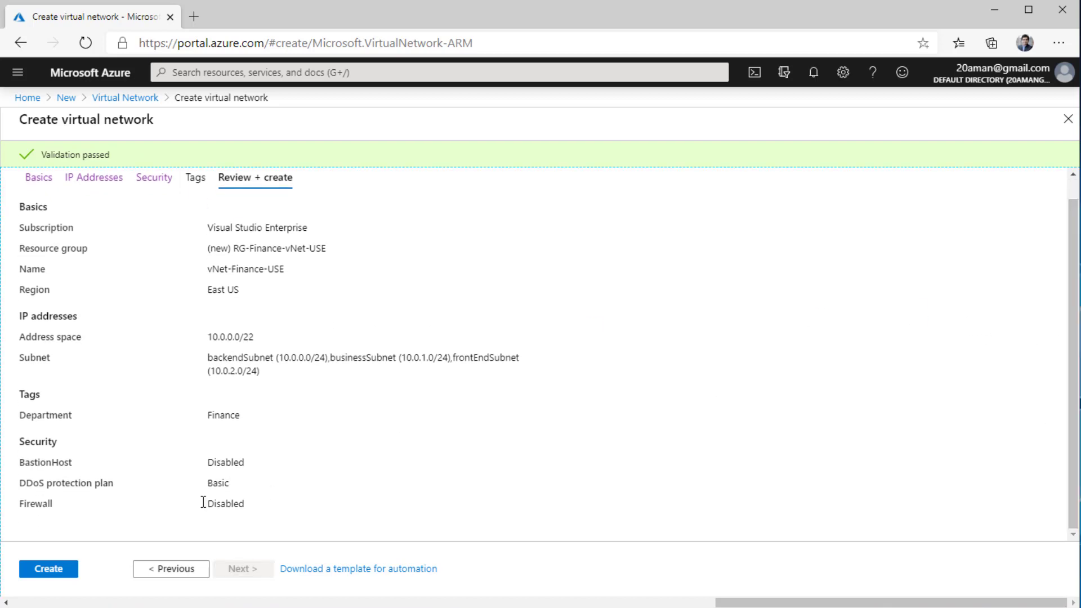
{"action": "left_click", "coordinate": [50, 569]}
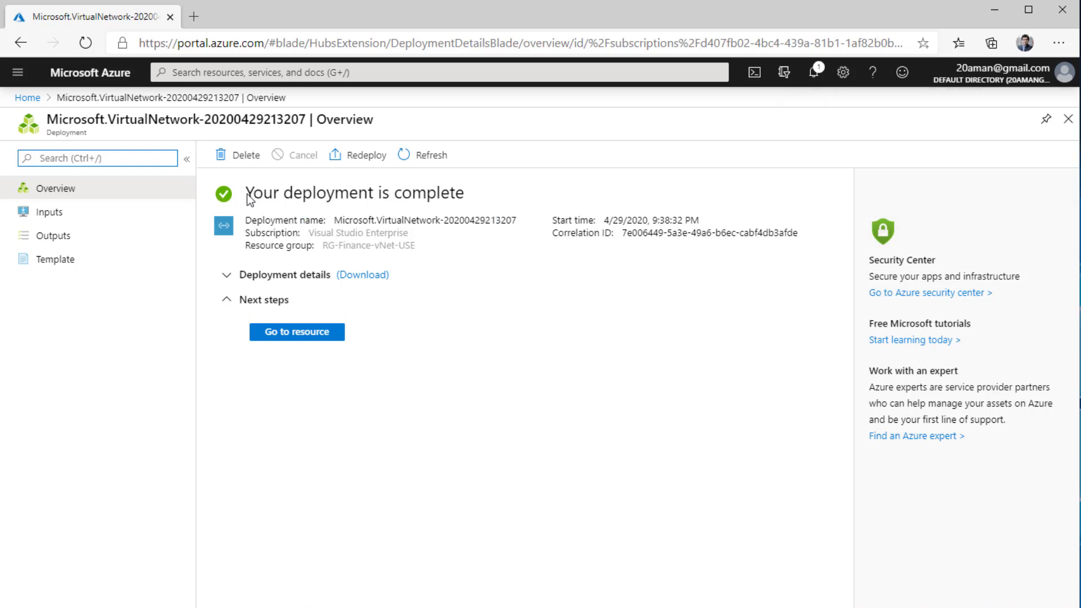
- Open the deployed virtual network resource and look over its overview and available settings
{"action": "left_click", "coordinate": [288, 333]}
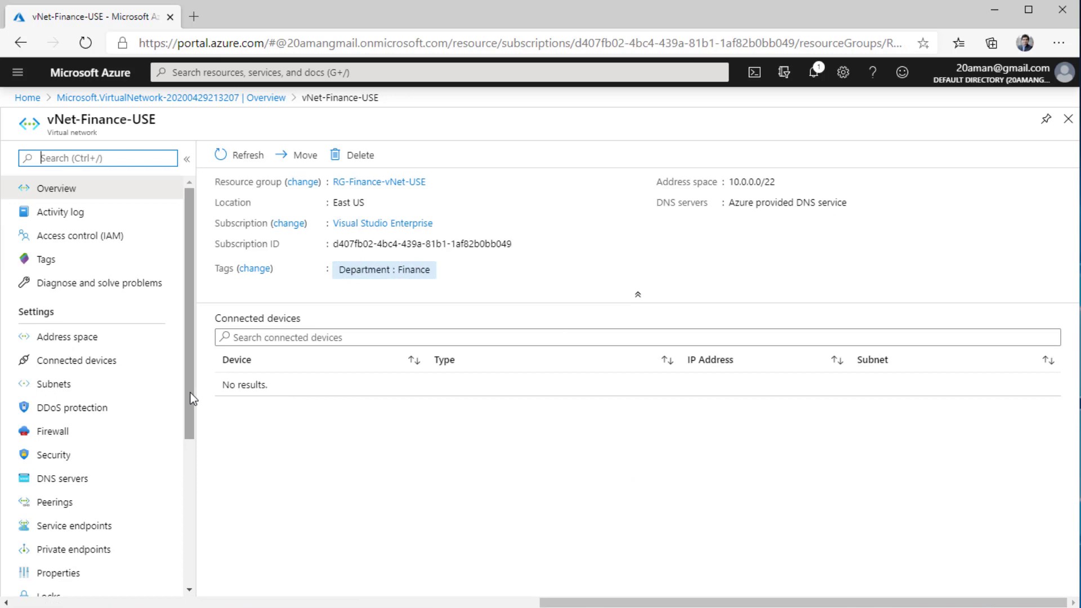
{"action": "scroll", "coordinate": [192, 398], "scroll_direction": "down", "scroll_amount": 3}
{"action": "scroll", "coordinate": [186, 360], "scroll_direction": "up", "scroll_amount": 3}
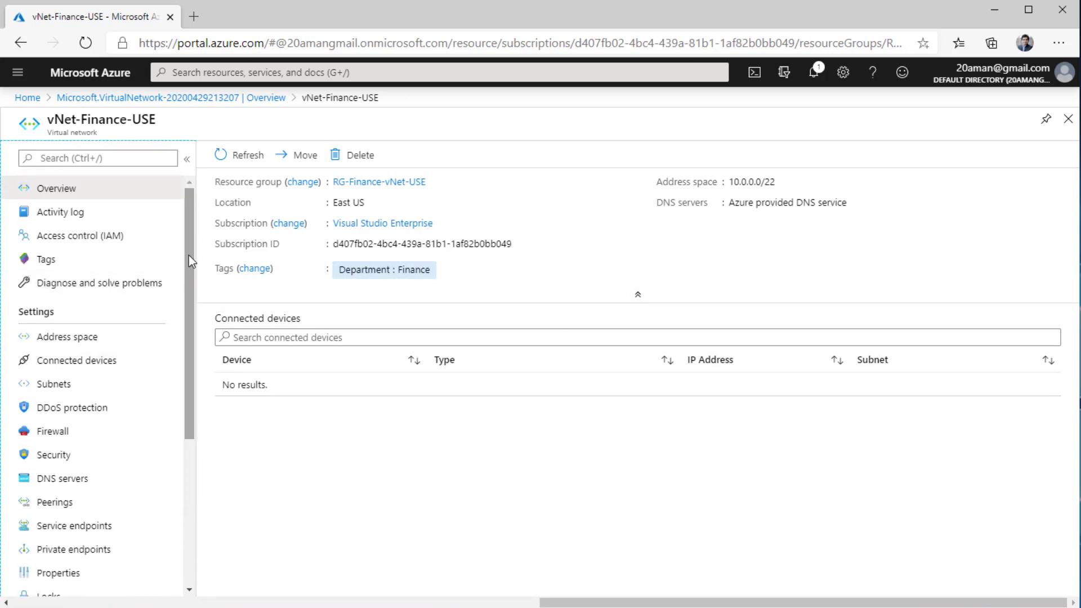
- Preview the Virtual networks service and its recent resources from the portal's favorites, then return to the network's overview
{"action": "left_click", "coordinate": [17, 73]}
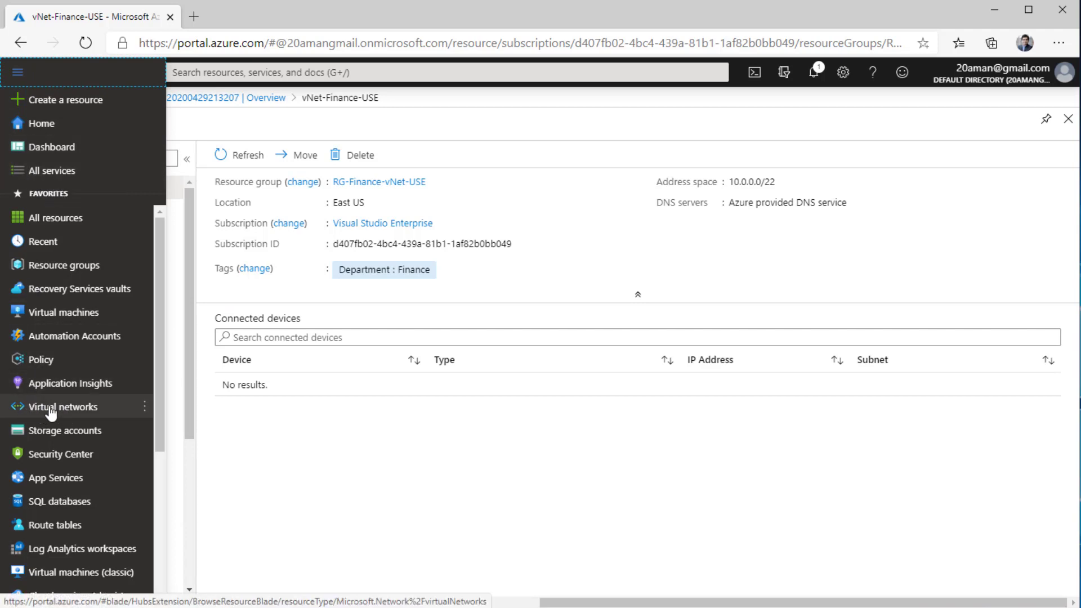
{"action": "mouse_move", "coordinate": [51, 414]}
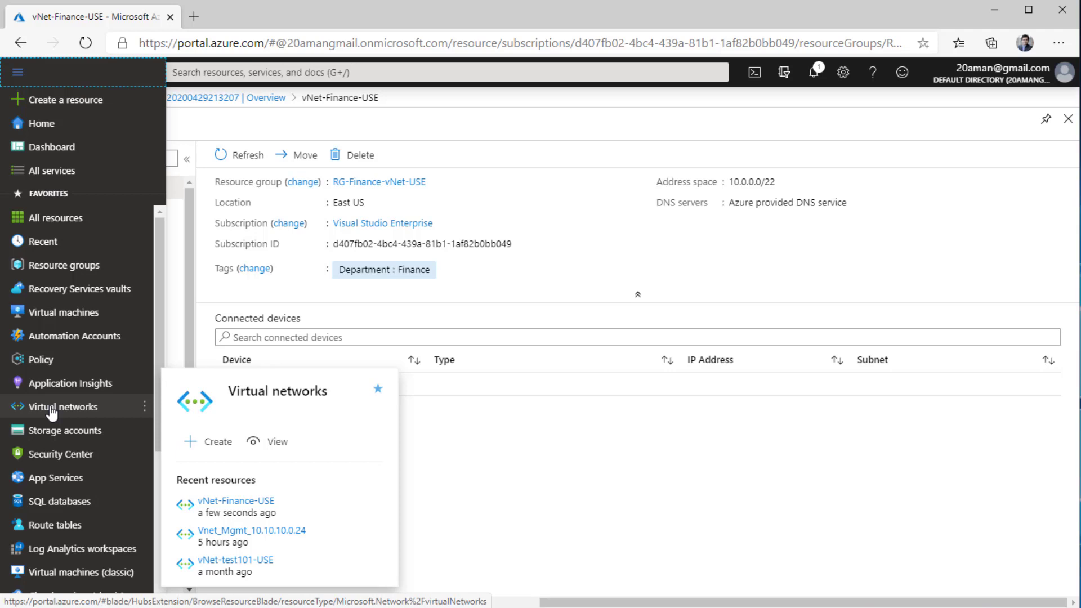
{"action": "left_click", "coordinate": [532, 461]}
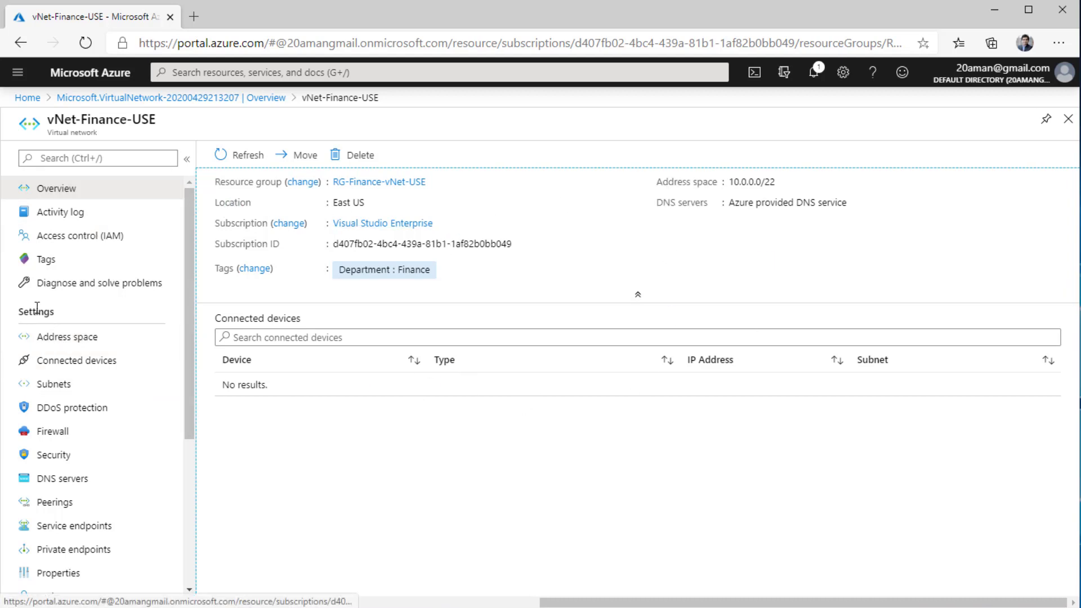
- Enter 11.0.0.0/22 as an additional range in the virtual network's address space and discard the change
{"action": "left_click", "coordinate": [87, 337]}
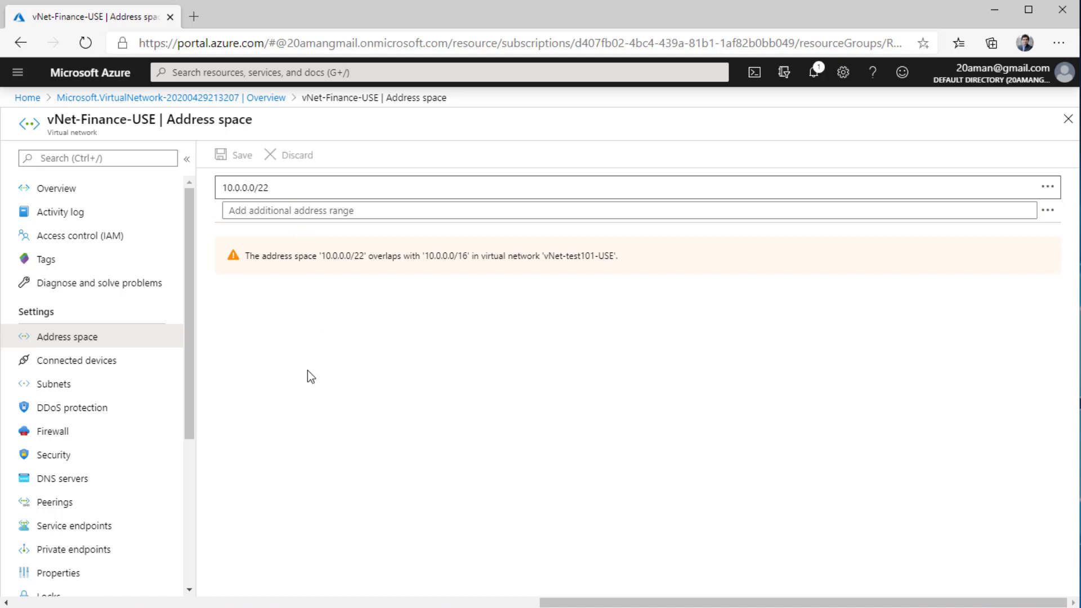
{"action": "left_click", "coordinate": [286, 210]}
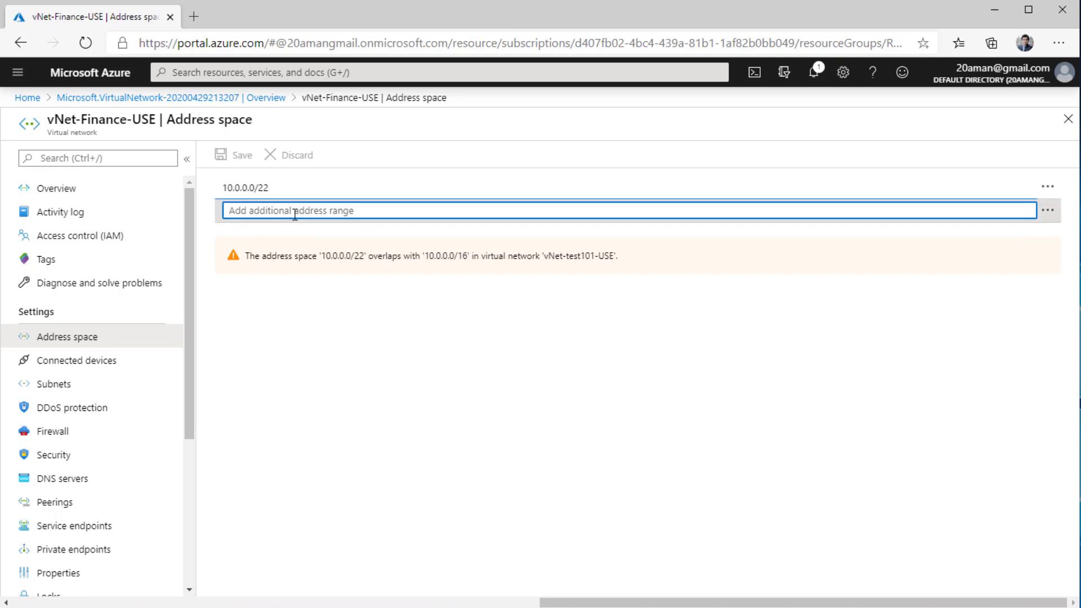
{"action": "type", "text": "11.0"}
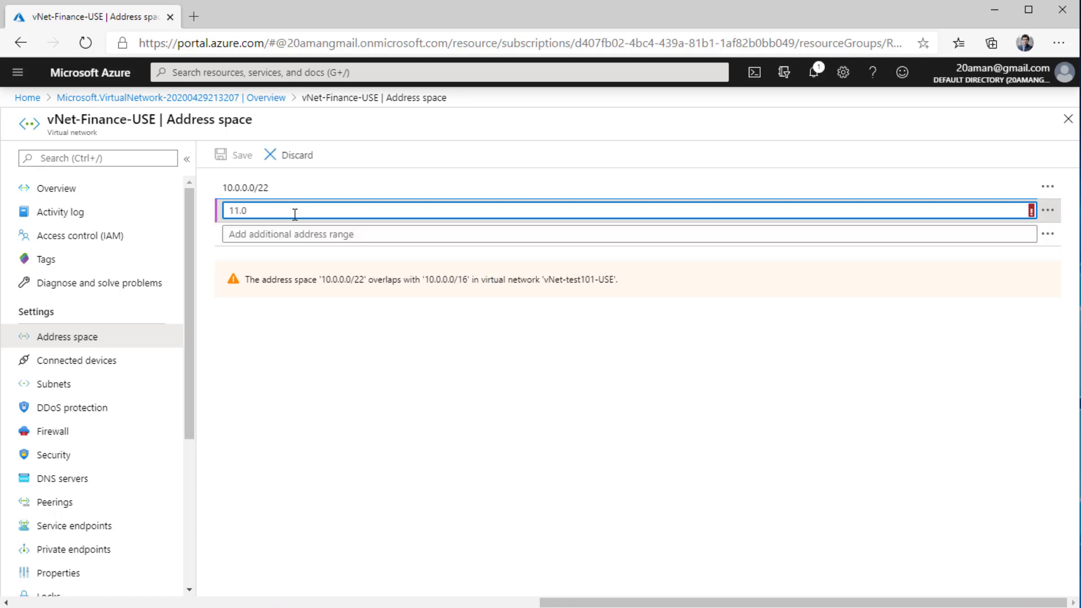
{"action": "type", "text": ".0.0/22"}
{"action": "key", "text": "Tab"}
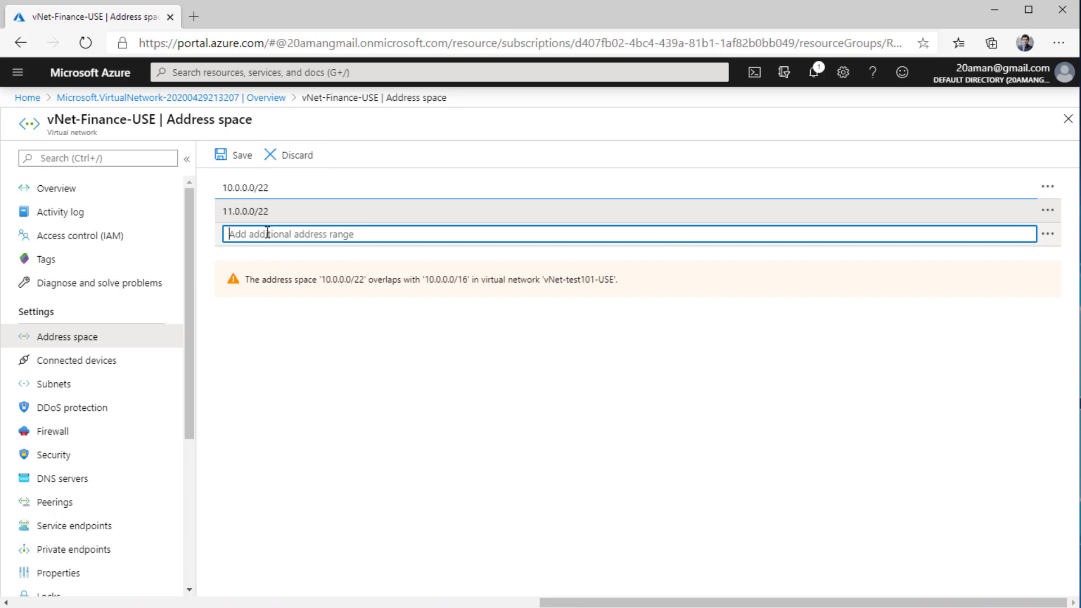
{"action": "left_click", "coordinate": [292, 154]}
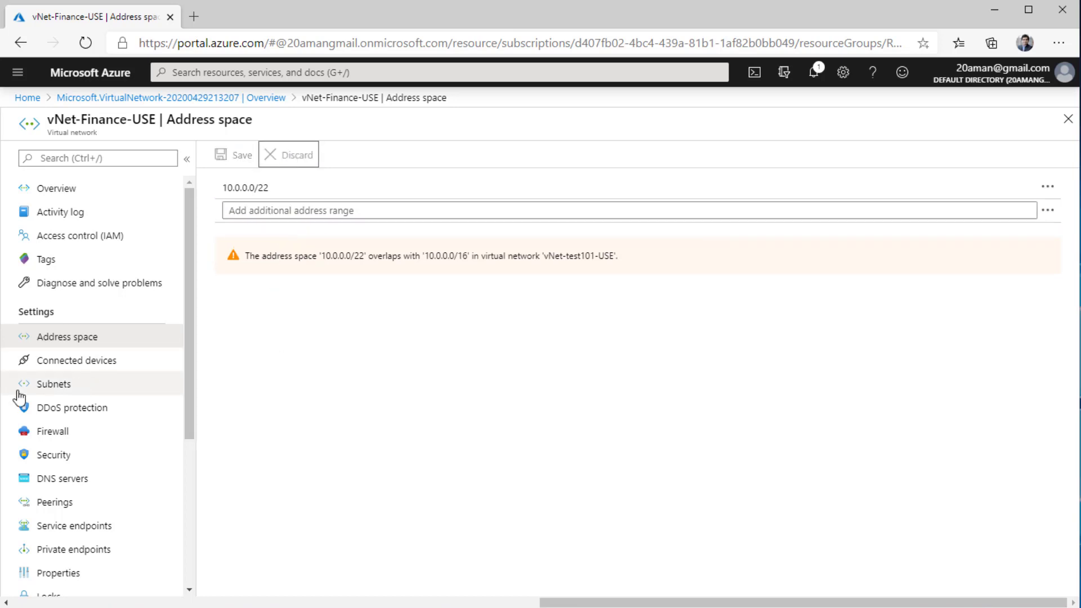
- Open backendSubnet from the network's subnets, examine its address range and available addresses, and return to the subnet list
{"action": "left_click", "coordinate": [51, 384]}
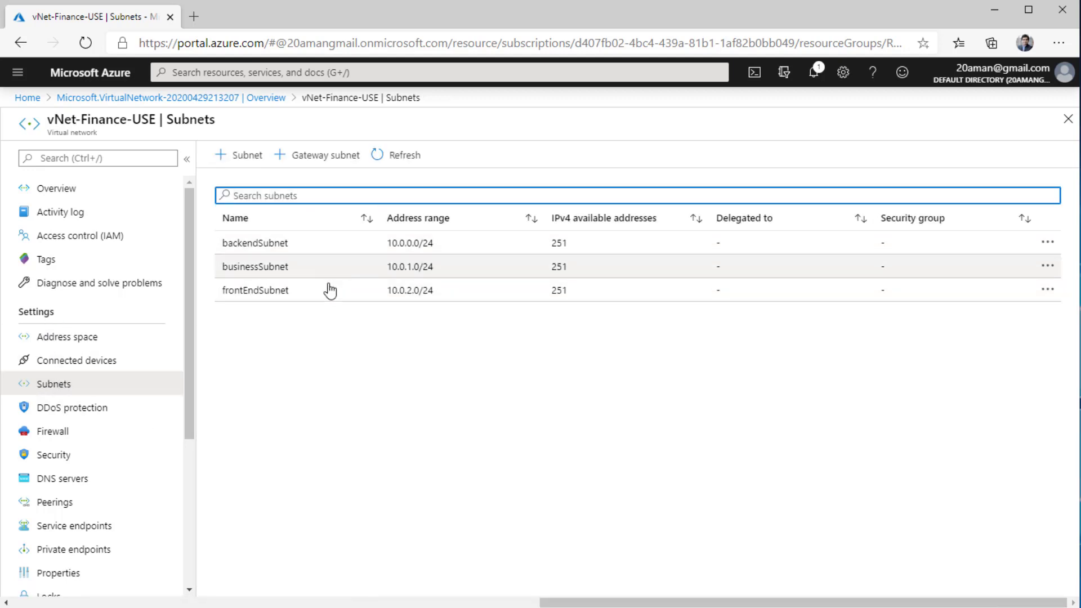
{"action": "left_click", "coordinate": [327, 248]}
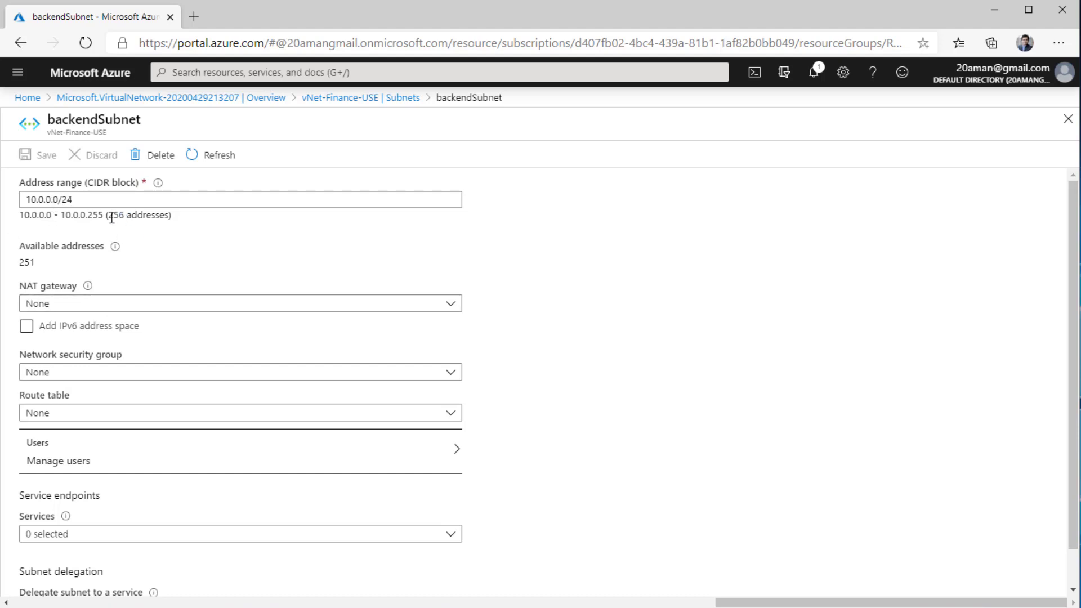
{"action": "left_click_drag", "start_coordinate": [108, 216], "coordinate": [160, 216]}
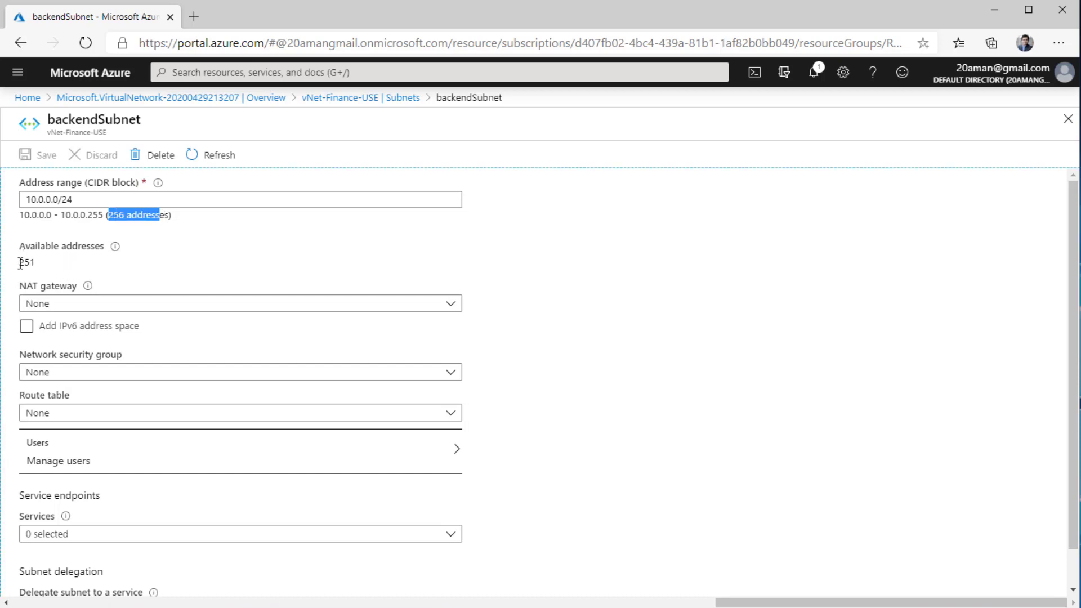
{"action": "left_click_drag", "start_coordinate": [20, 262], "coordinate": [30, 263]}
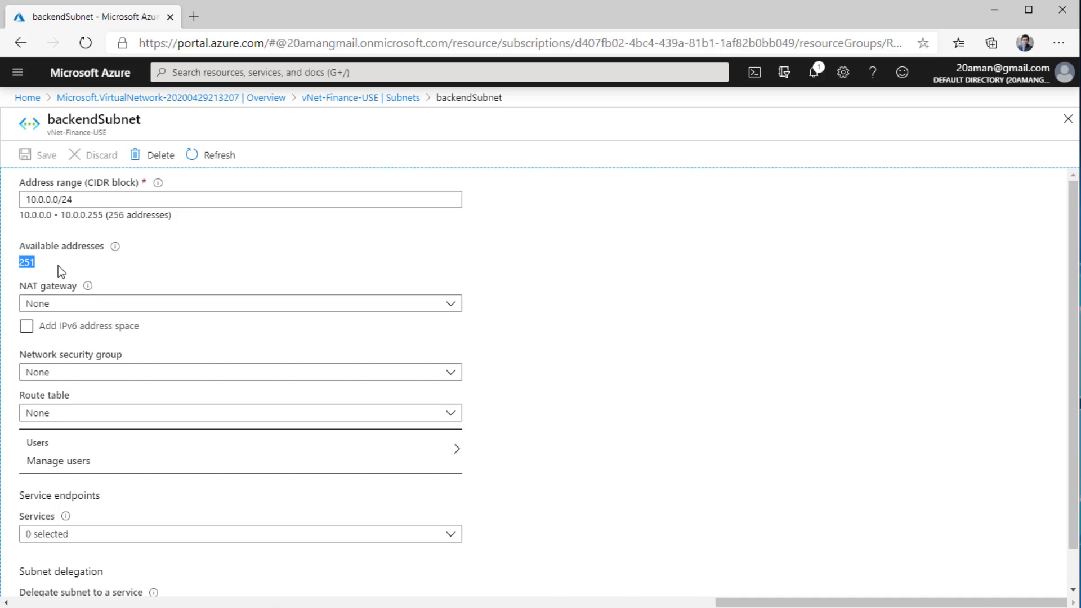
{"action": "left_click", "coordinate": [116, 247]}
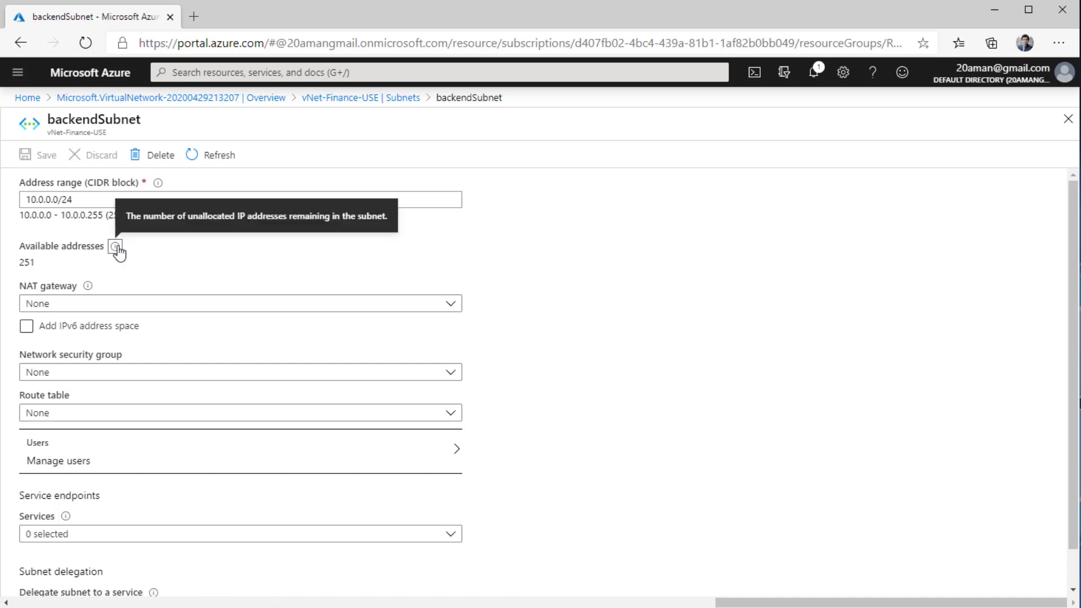
{"action": "left_click", "coordinate": [194, 270]}
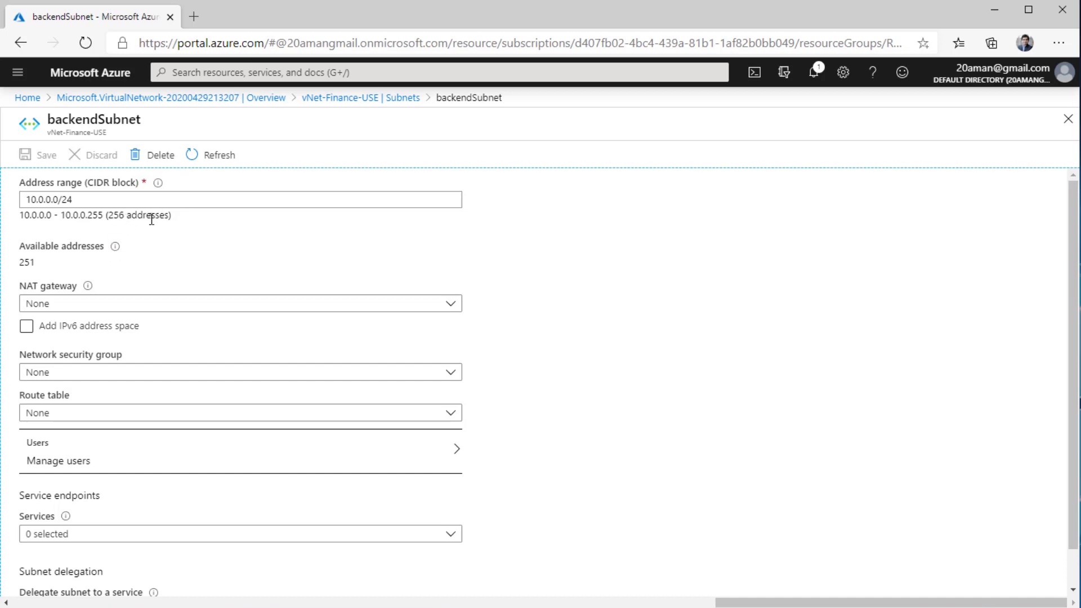
{"action": "left_click", "coordinate": [55, 263]}
{"action": "triple_click", "coordinate": [105, 199]}
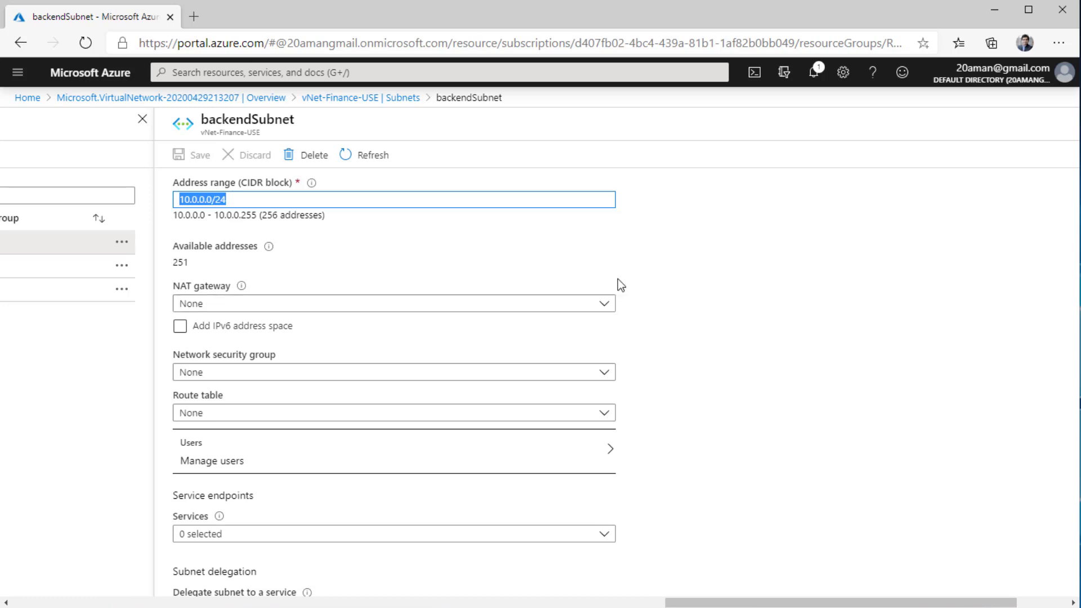
{"action": "left_click_drag", "start_coordinate": [692, 603], "coordinate": [349, 602]}
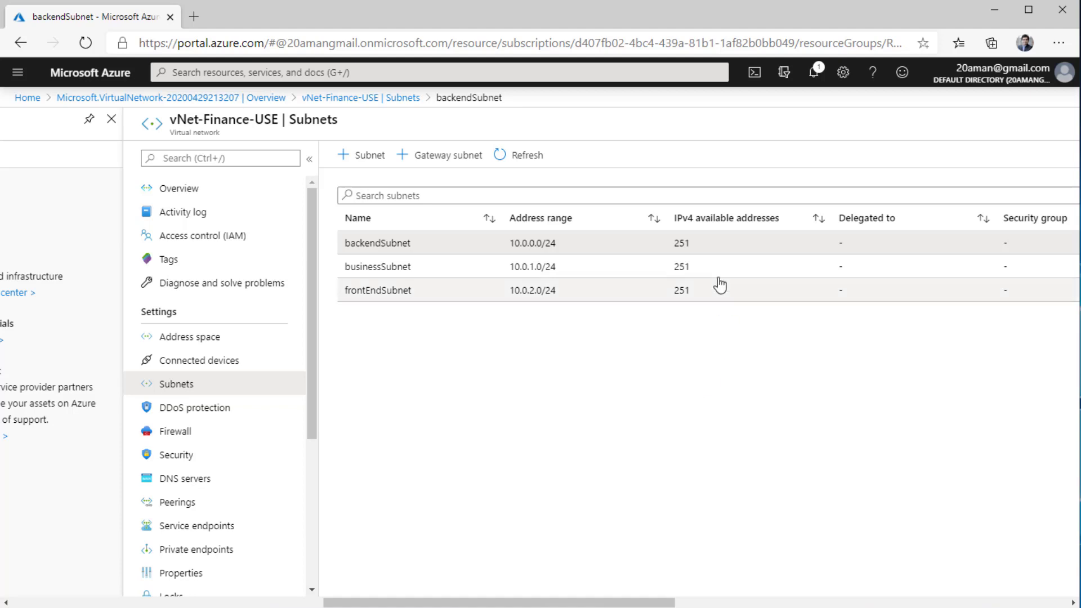